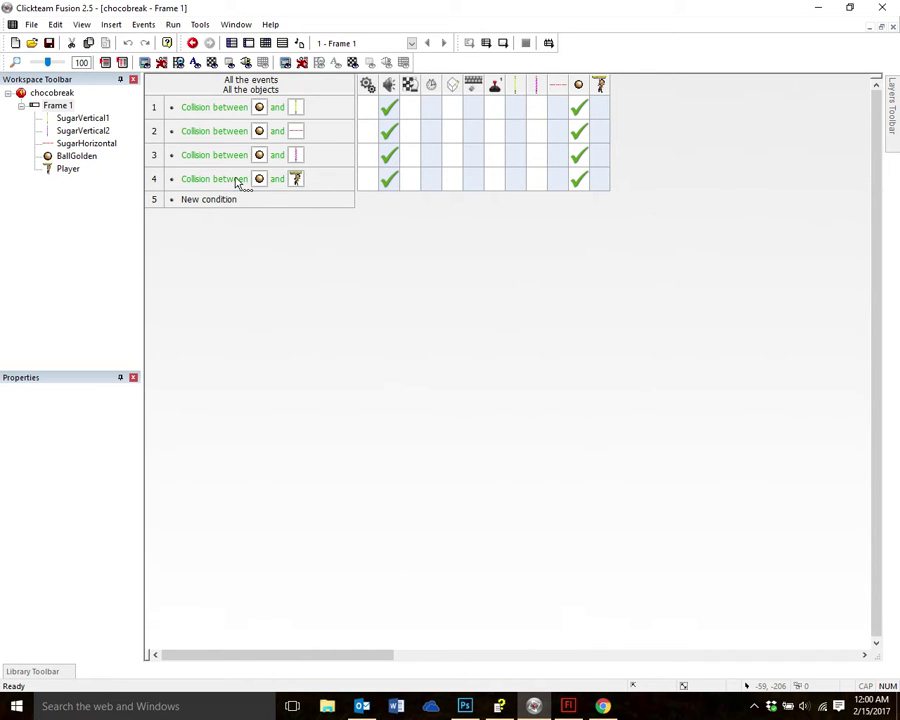
Add an event that ends the application upon pressing Escape
{"action": "left_click", "coordinate": [210, 205]}
{"action": "left_click", "coordinate": [214, 204]}
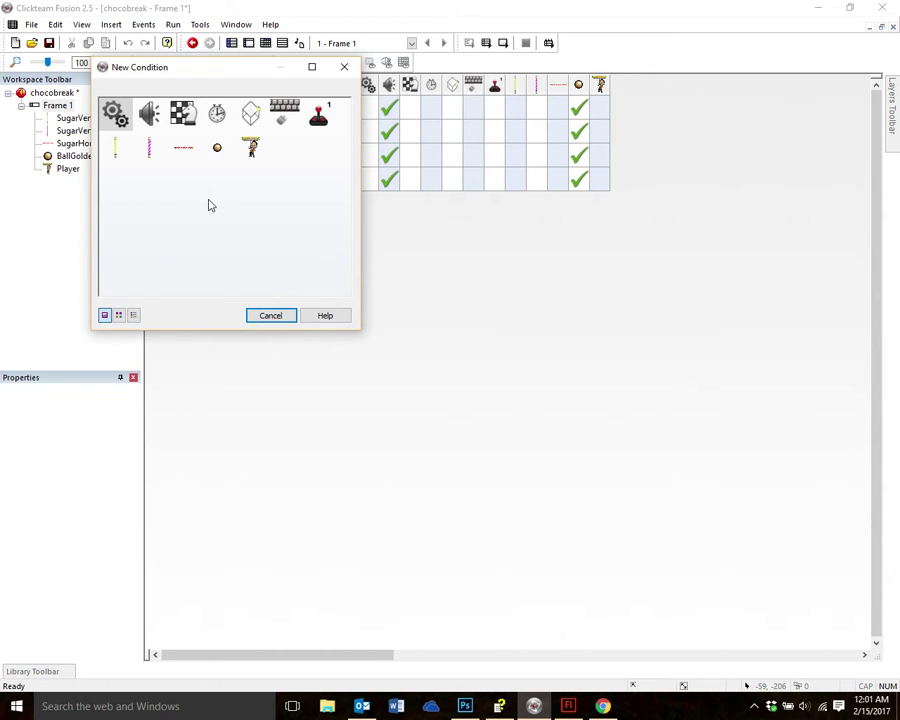
{"action": "left_click", "coordinate": [287, 117]}
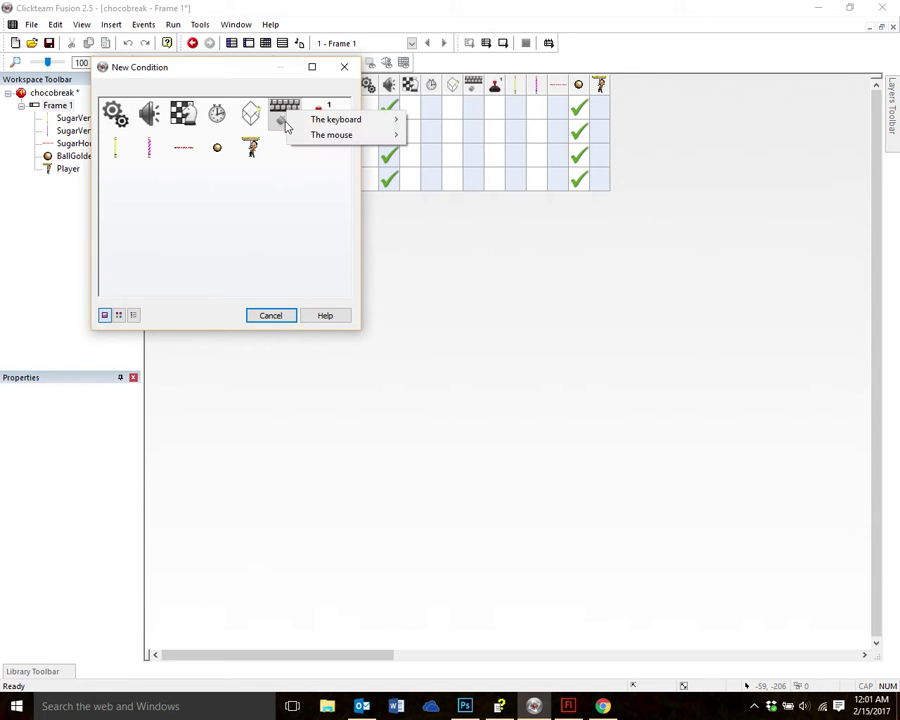
{"action": "mouse_move", "coordinate": [352, 120]}
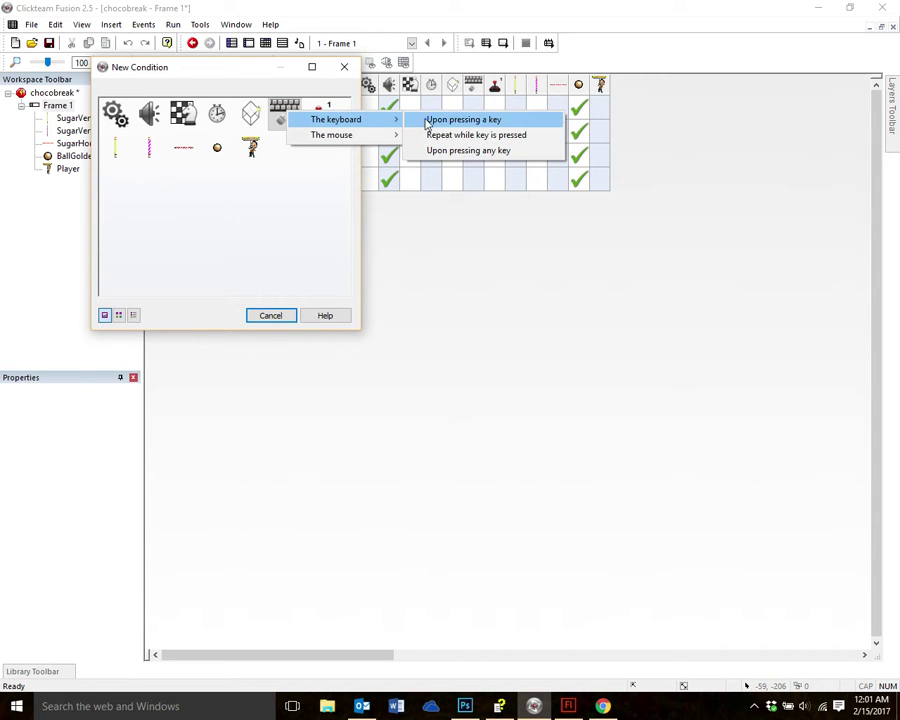
{"action": "left_click", "coordinate": [491, 121]}
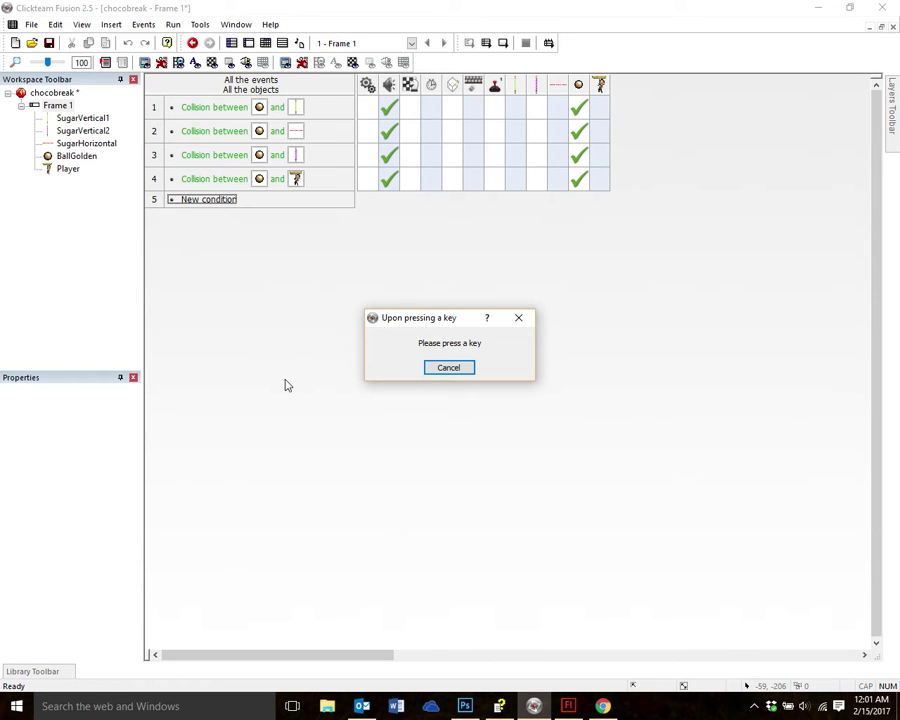
{"action": "key", "text": "Escape"}
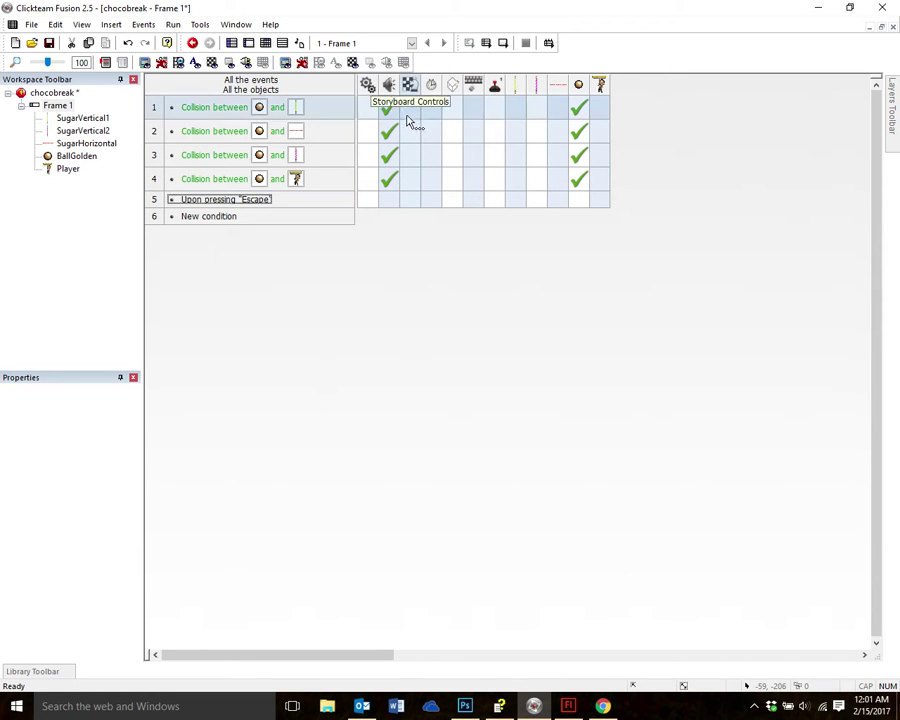
{"action": "right_click", "coordinate": [410, 205]}
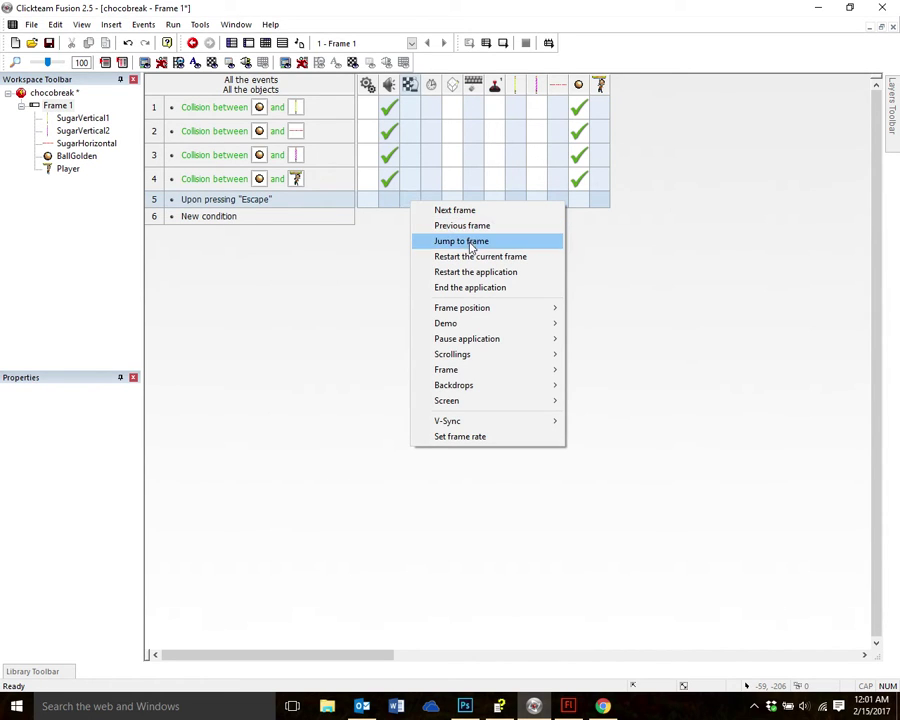
{"action": "left_click", "coordinate": [508, 288]}
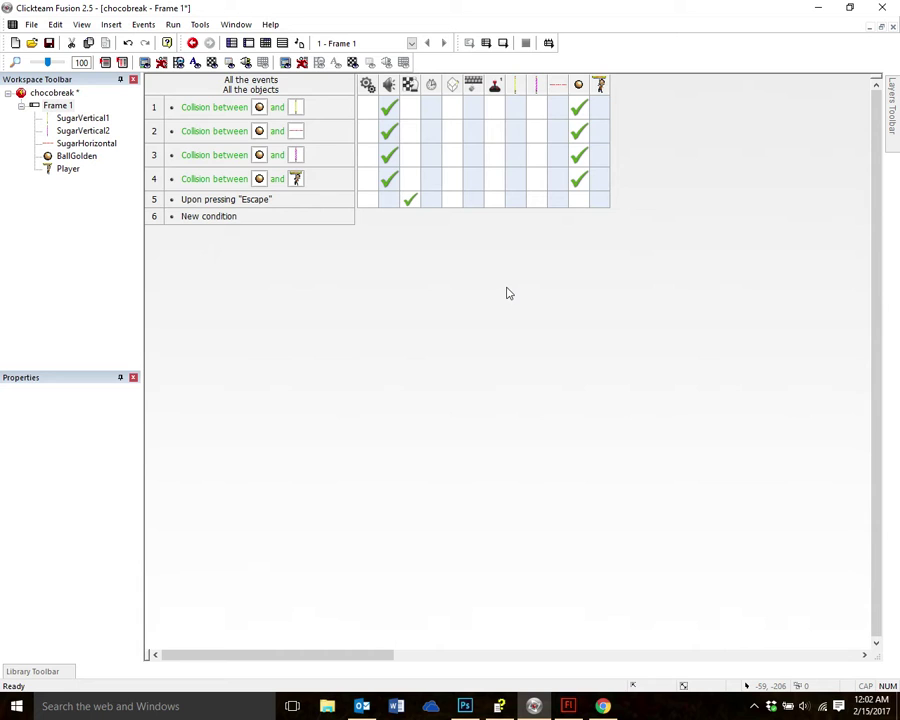
Open Frame 1 in the frame editor and move the golden ball down to just above the player's tray, at about 301, 343
{"action": "double_click", "coordinate": [58, 106]}
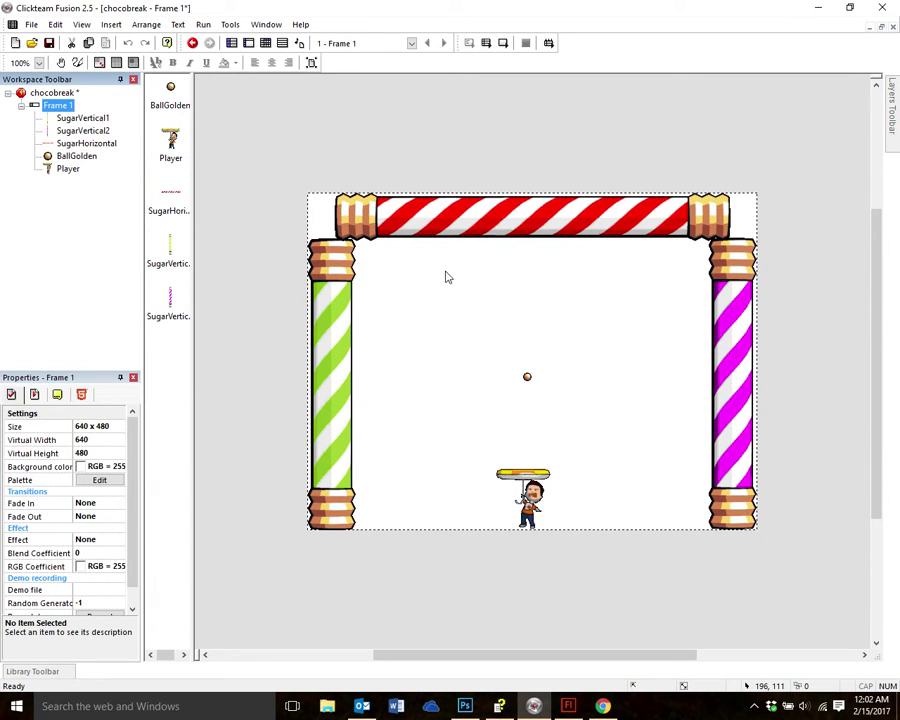
{"action": "left_click", "coordinate": [527, 377]}
{"action": "left_click_drag", "start_coordinate": [530, 398], "coordinate": [522, 437]}
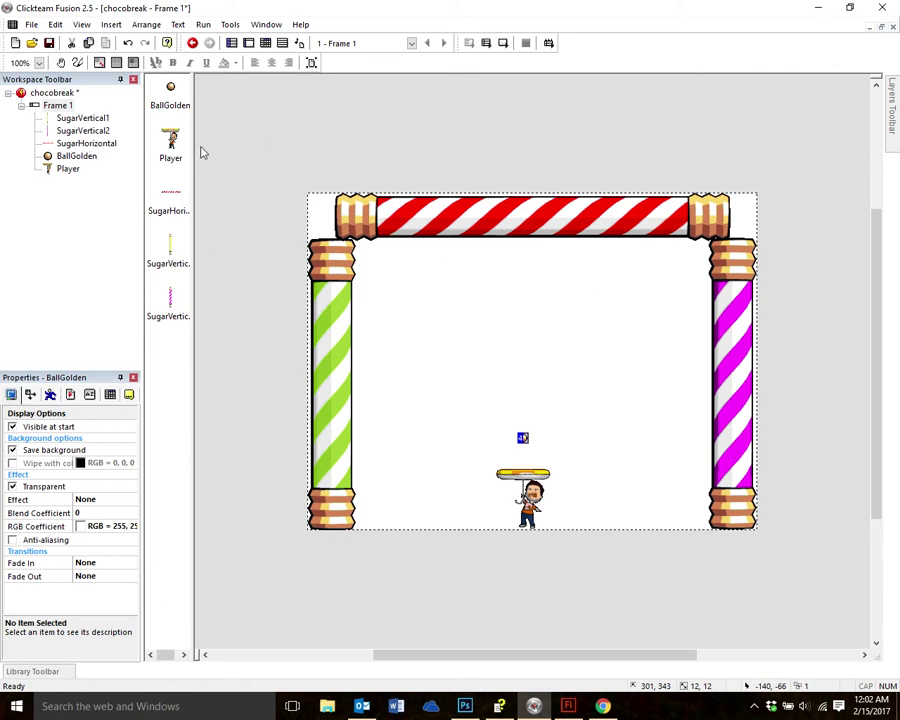
Look through the chocobreak application, Frame 1 and each of the frame's objects in the workspace tree
{"action": "left_click", "coordinate": [57, 105]}
{"action": "left_click", "coordinate": [57, 105]}
{"action": "left_click", "coordinate": [38, 104]}
{"action": "left_click", "coordinate": [42, 93]}
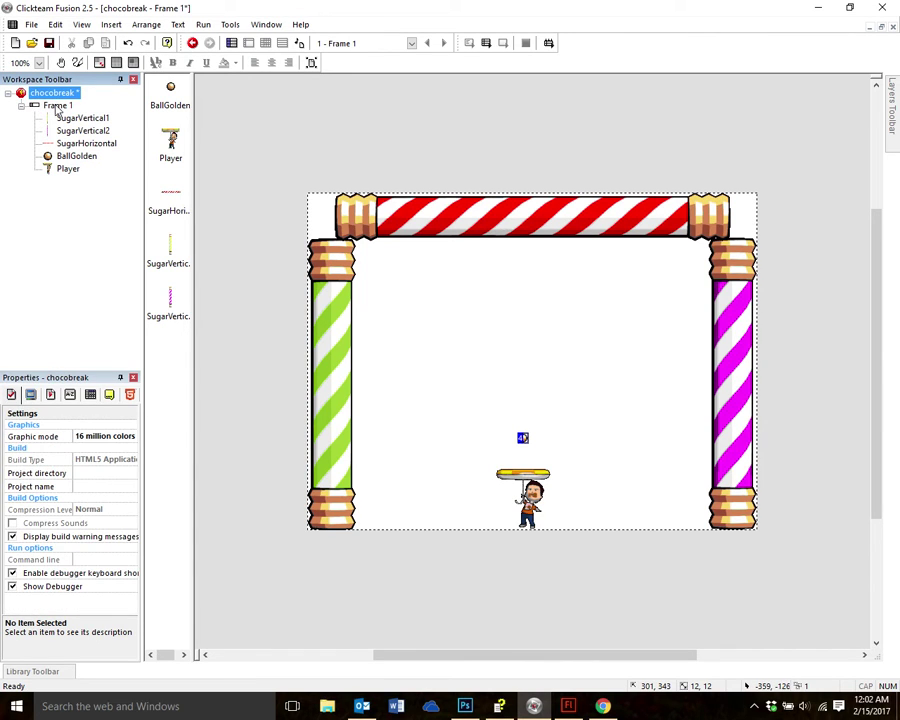
{"action": "left_click", "coordinate": [57, 105]}
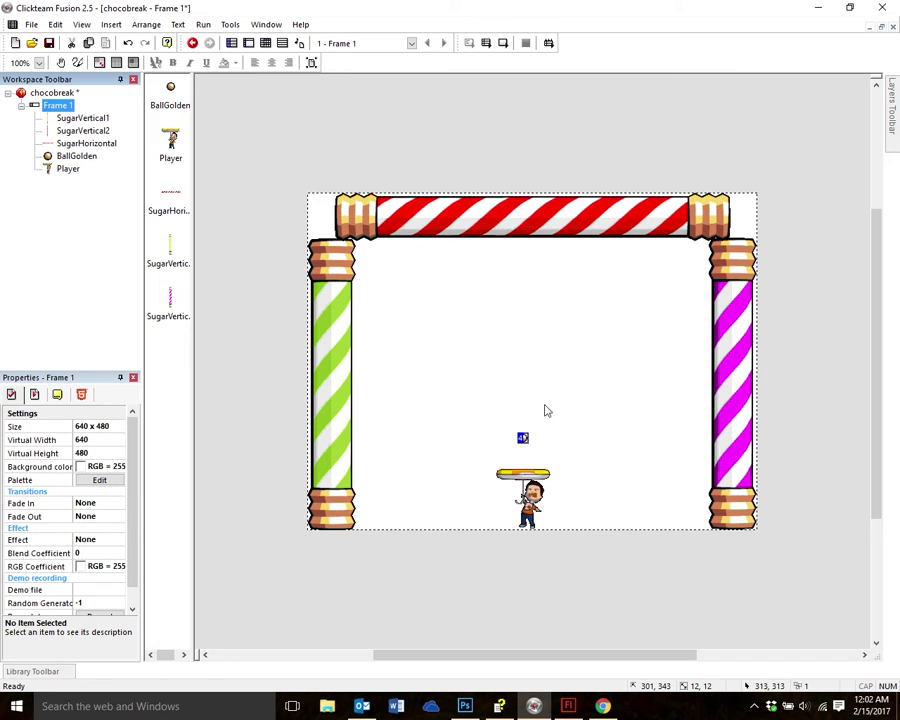
{"action": "left_click", "coordinate": [86, 119]}
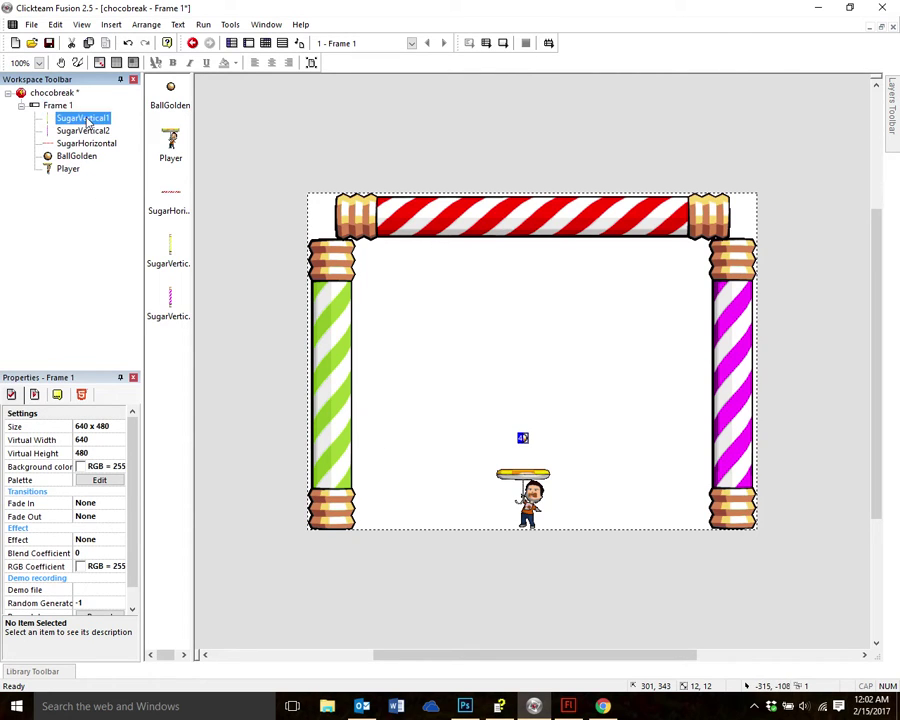
{"action": "left_click", "coordinate": [82, 131]}
{"action": "left_click", "coordinate": [86, 144]}
{"action": "left_click", "coordinate": [80, 157]}
{"action": "left_click", "coordinate": [72, 170]}
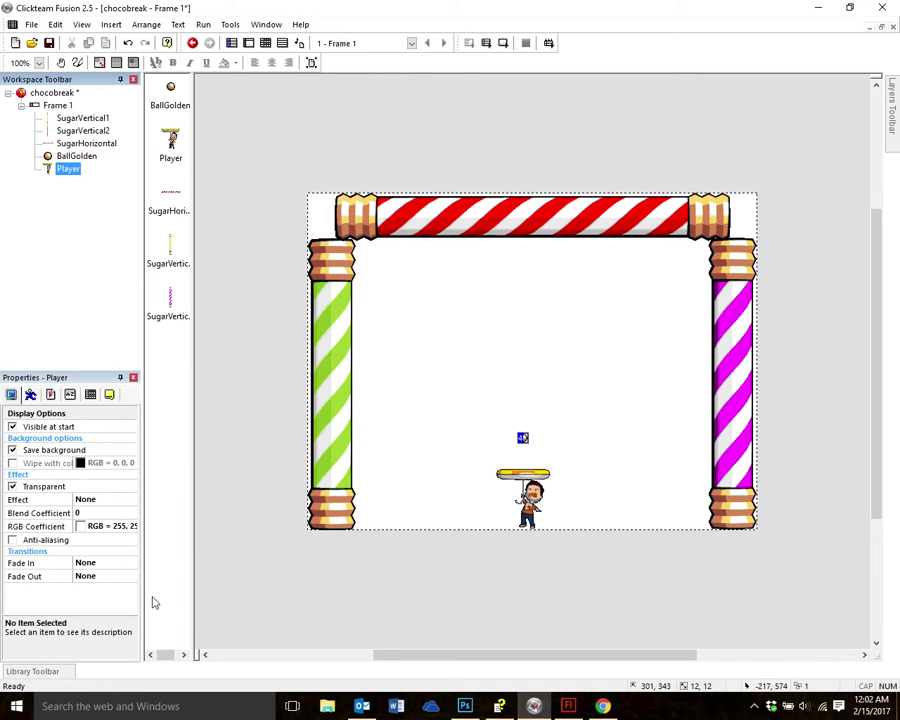
Place two Milk bricks from the Tutorials library, one below the other, in the upper-left part of the play area
{"action": "mouse_move", "coordinate": [37, 679]}
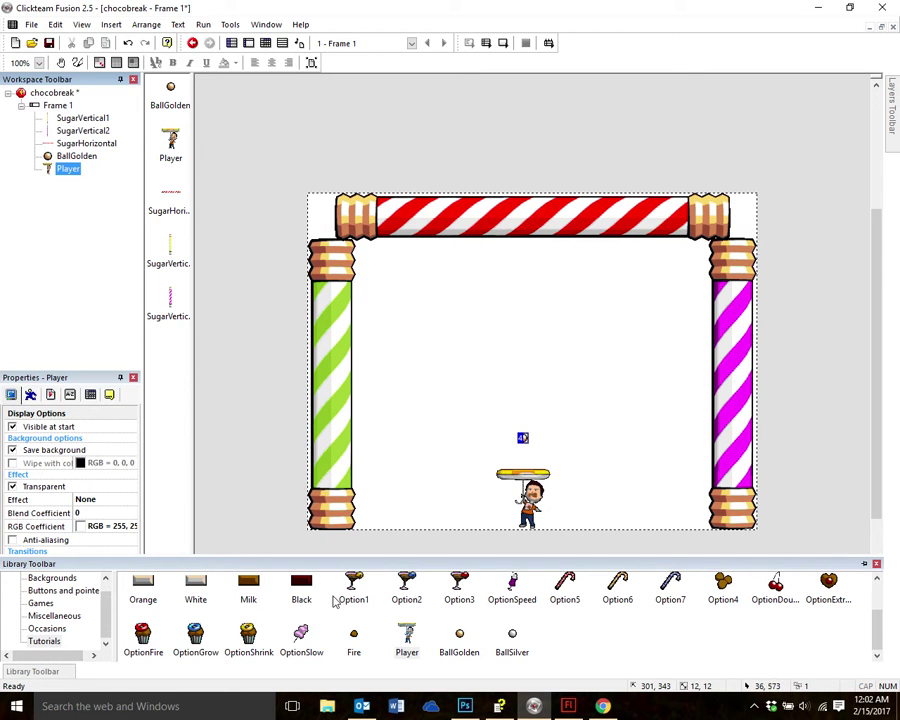
{"action": "scroll", "coordinate": [393, 617], "scroll_direction": "up", "scroll_amount": 1}
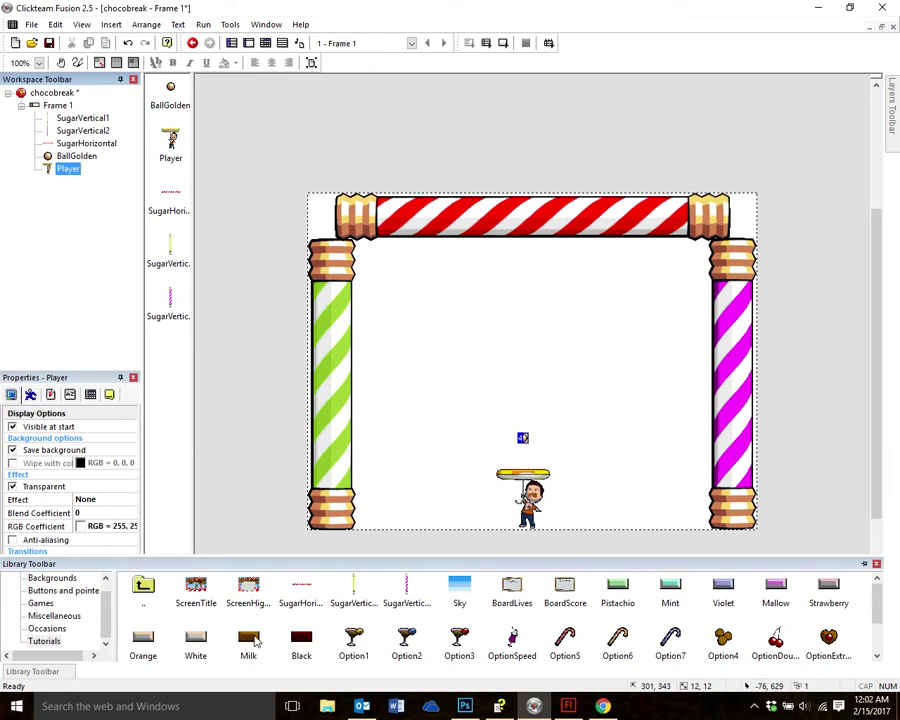
{"action": "left_click_drag", "start_coordinate": [253, 643], "coordinate": [408, 279]}
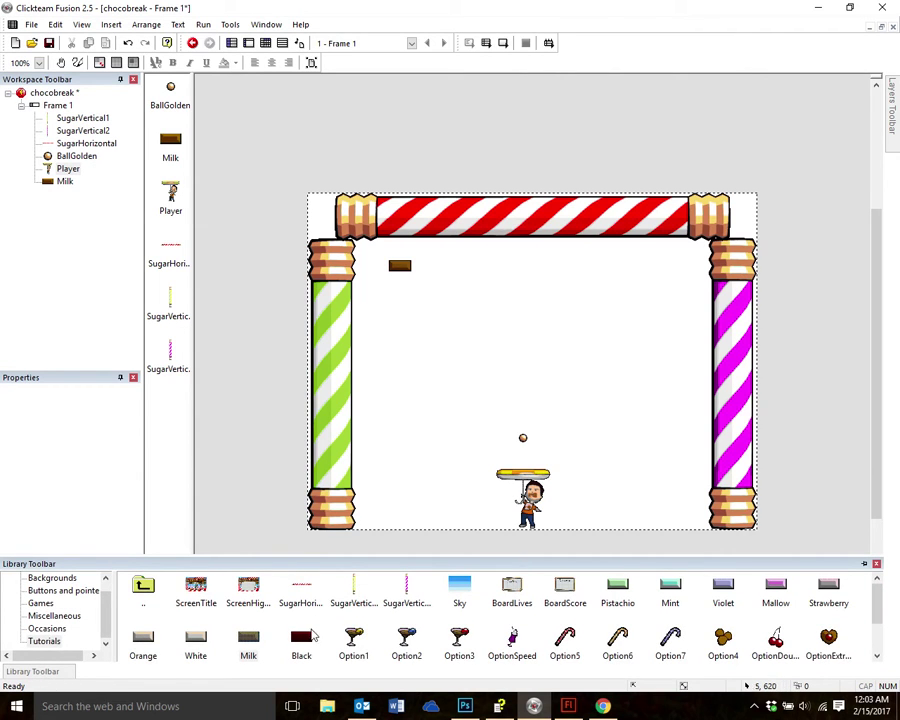
{"action": "scroll", "coordinate": [366, 639], "scroll_direction": "down", "scroll_amount": 1}
{"action": "scroll", "coordinate": [358, 647], "scroll_direction": "up", "scroll_amount": 1}
{"action": "left_click_drag", "start_coordinate": [248, 640], "coordinate": [407, 292]}
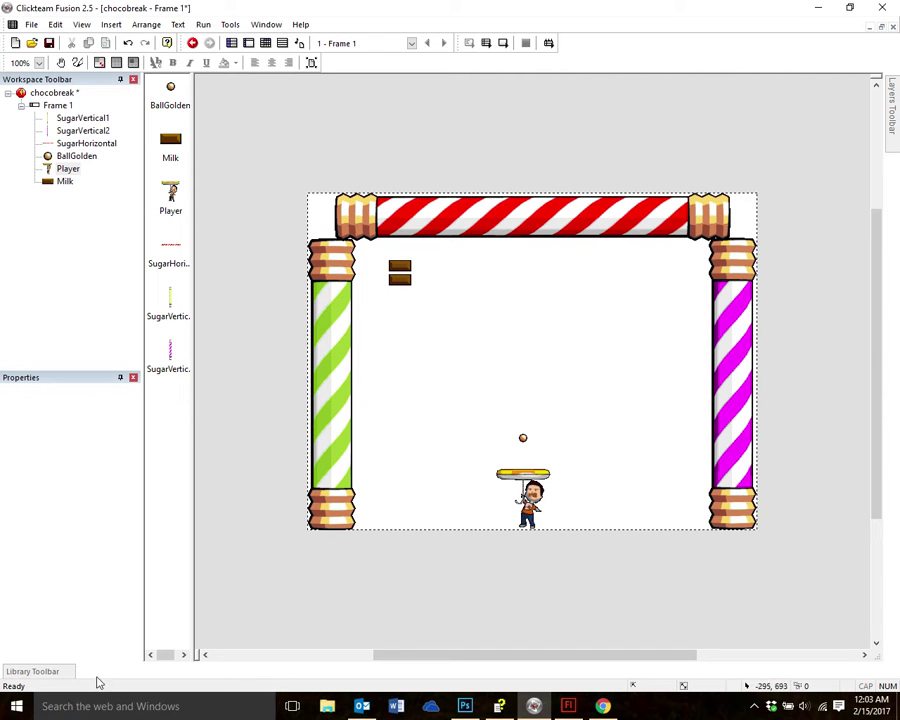
Extend the brick column downwards with one Black brick followed by four Milk bricks from the library
{"action": "mouse_move", "coordinate": [76, 670]}
{"action": "left_click_drag", "start_coordinate": [298, 651], "coordinate": [406, 310]}
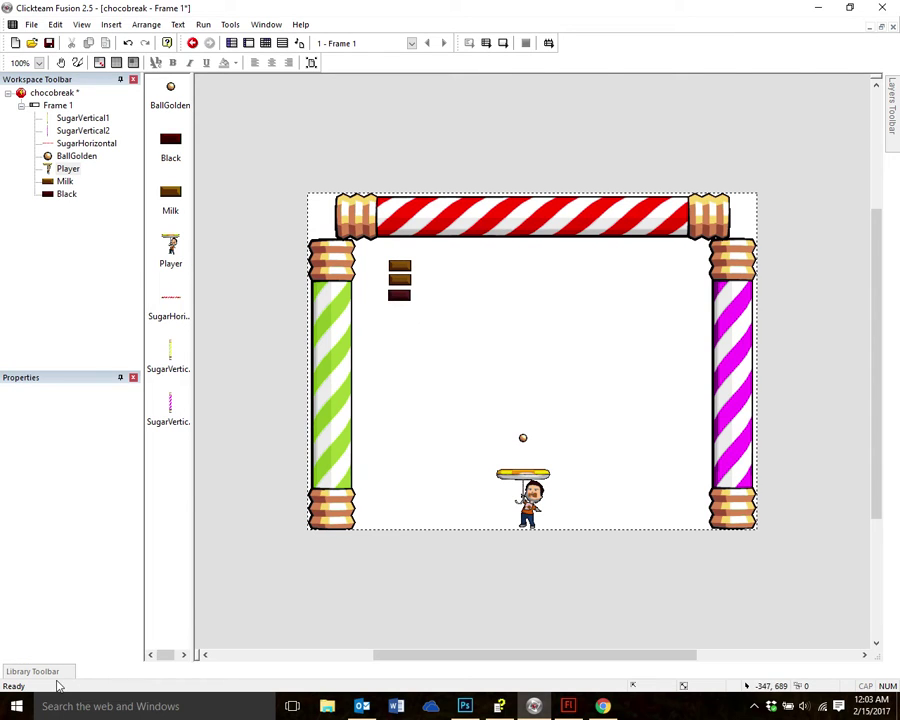
{"action": "left_click_drag", "start_coordinate": [249, 643], "coordinate": [407, 320]}
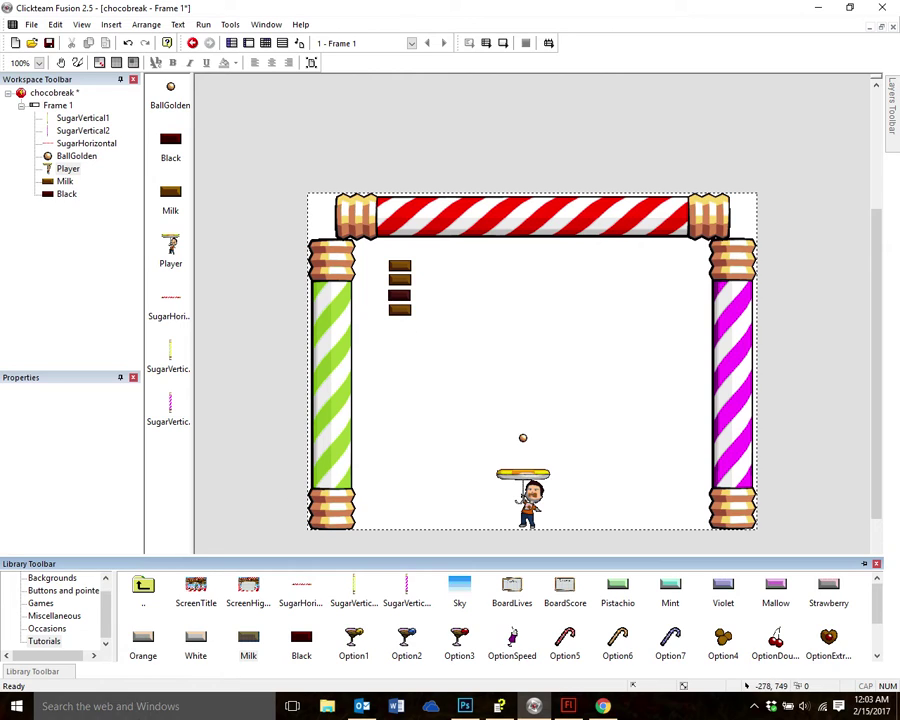
{"action": "left_click_drag", "start_coordinate": [248, 640], "coordinate": [406, 350]}
{"action": "left_click_drag", "start_coordinate": [249, 645], "coordinate": [410, 366]}
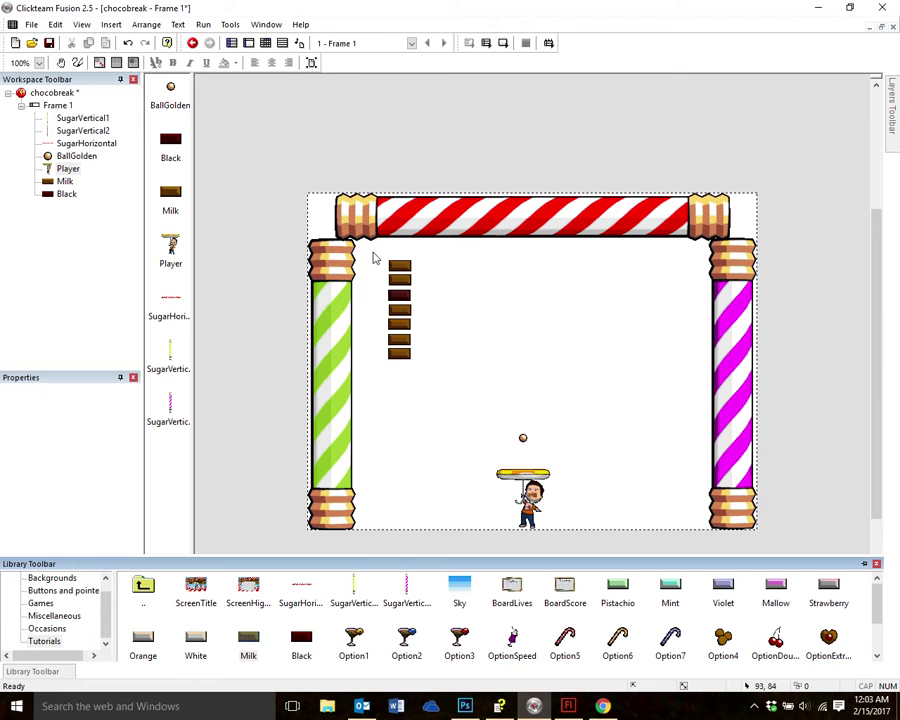
Copy the whole column of seven bricks and paste it twice, aligned side by side, as the second and third columns
{"action": "left_click_drag", "start_coordinate": [373, 258], "coordinate": [431, 386]}
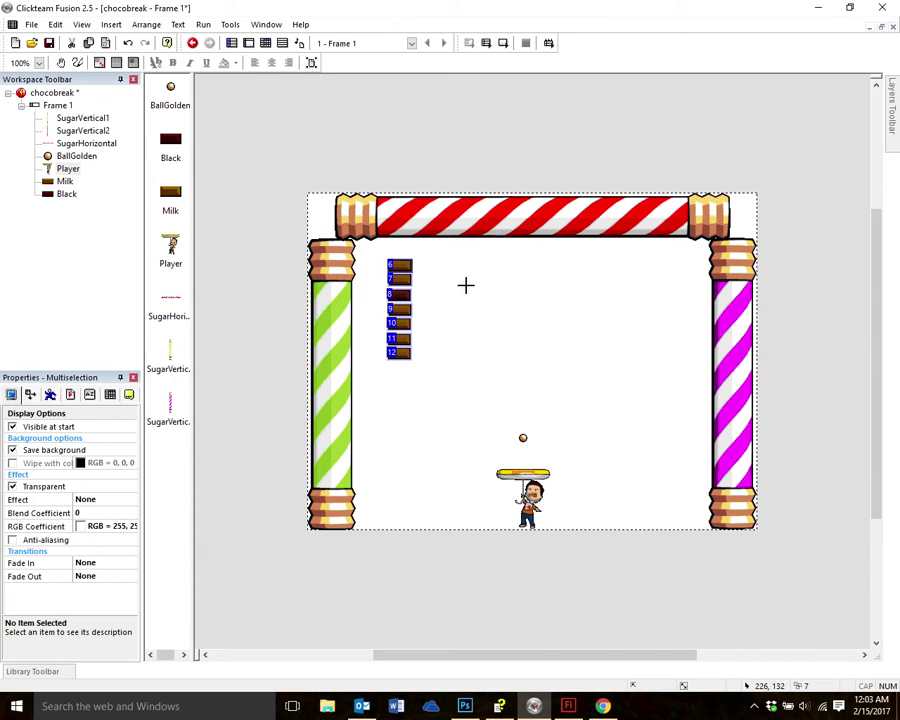
{"action": "key", "text": "ctrl+v"}
{"action": "left_click", "coordinate": [423, 258]}
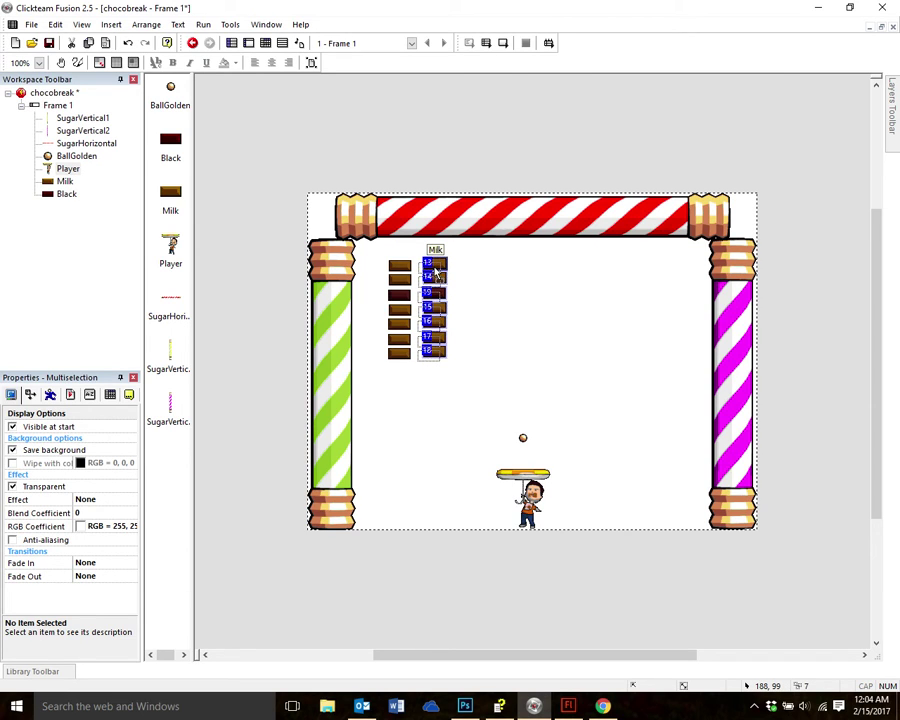
{"action": "left_click_drag", "start_coordinate": [437, 270], "coordinate": [423, 274]}
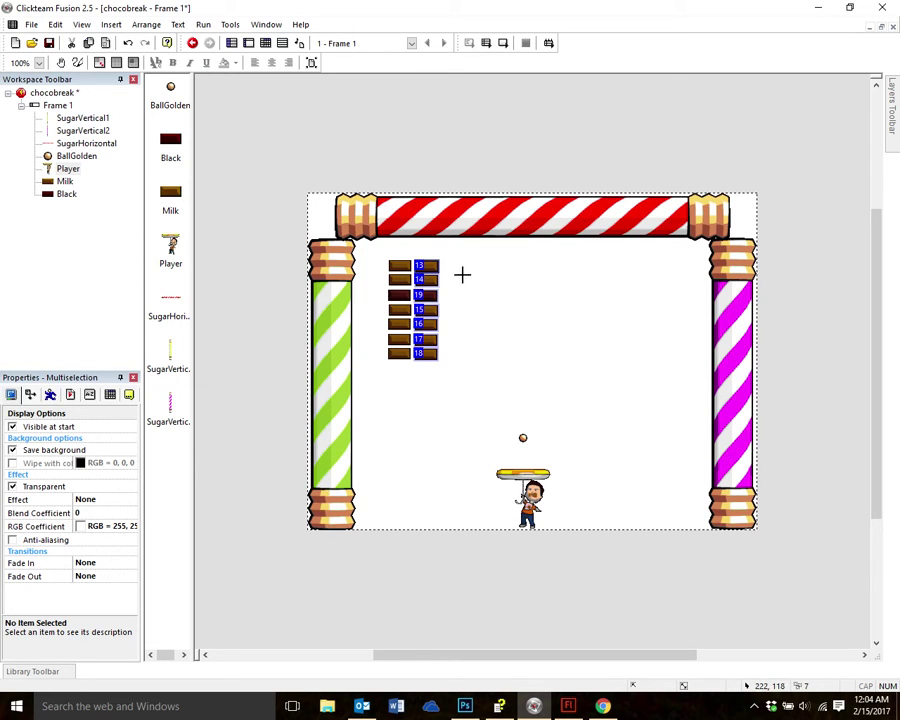
{"action": "key", "text": "ctrl+v"}
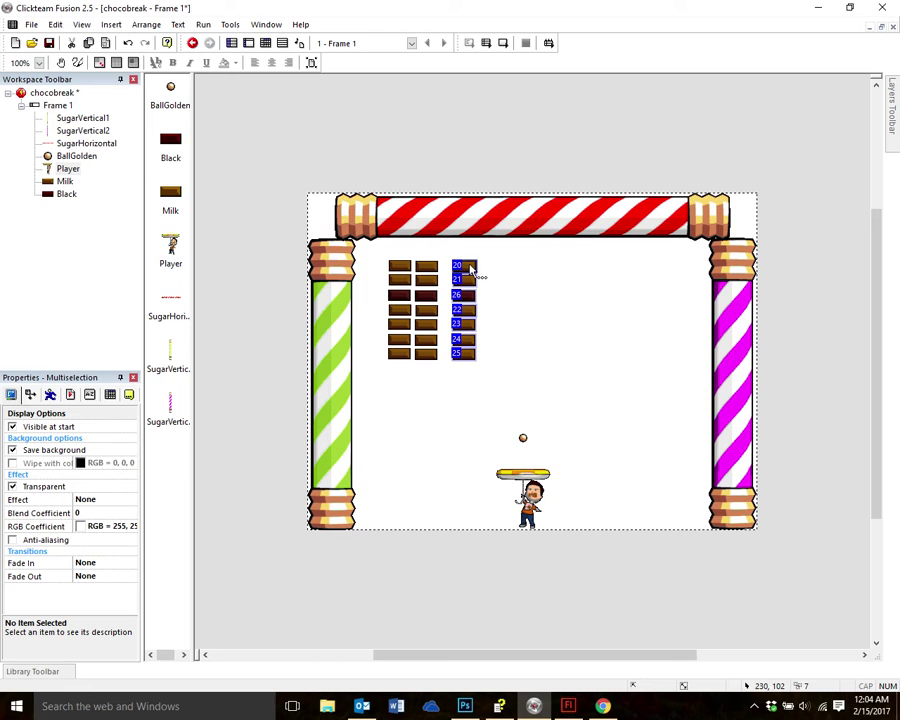
{"action": "left_click_drag", "start_coordinate": [470, 268], "coordinate": [457, 264]}
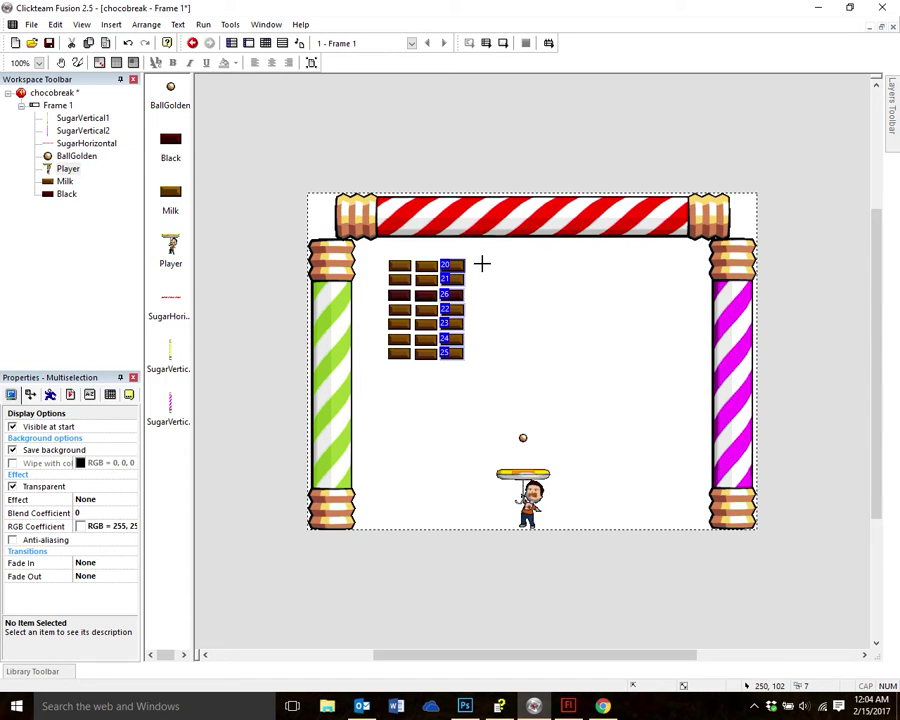
Paste the brick column two more times as the fourth and fifth columns, aligned right next to the existing ones
{"action": "key", "text": "ctrl+v"}
{"action": "left_click", "coordinate": [479, 270]}
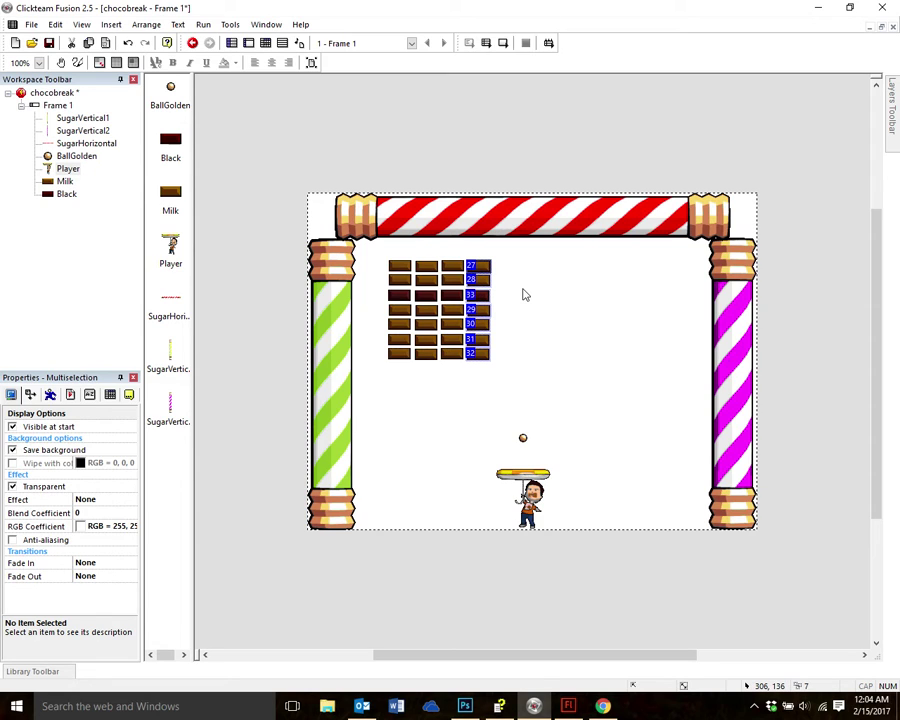
{"action": "key", "text": "ctrl+v"}
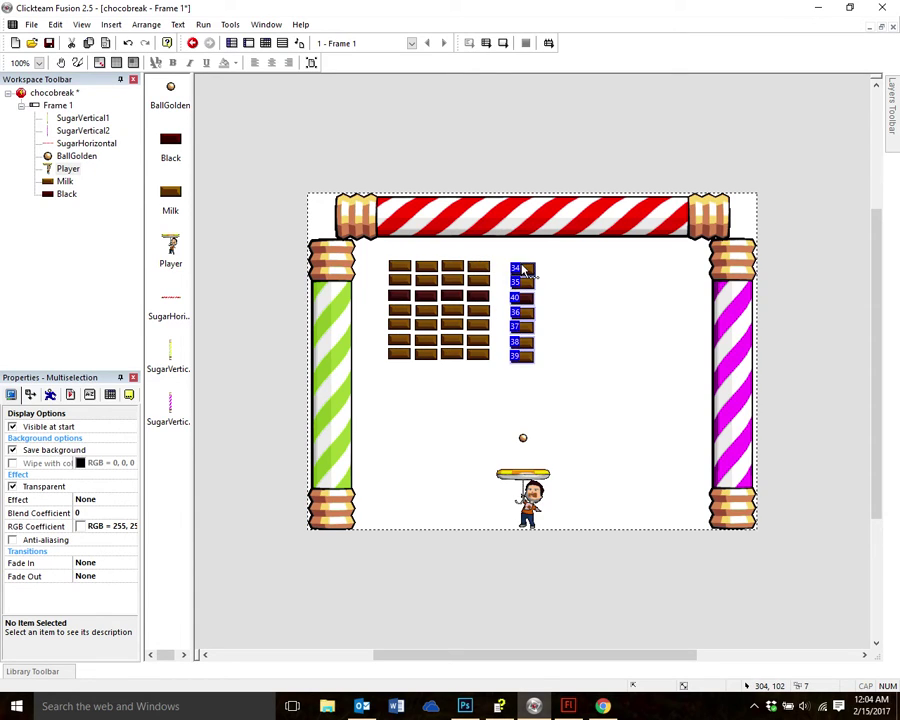
{"action": "left_click", "coordinate": [505, 266]}
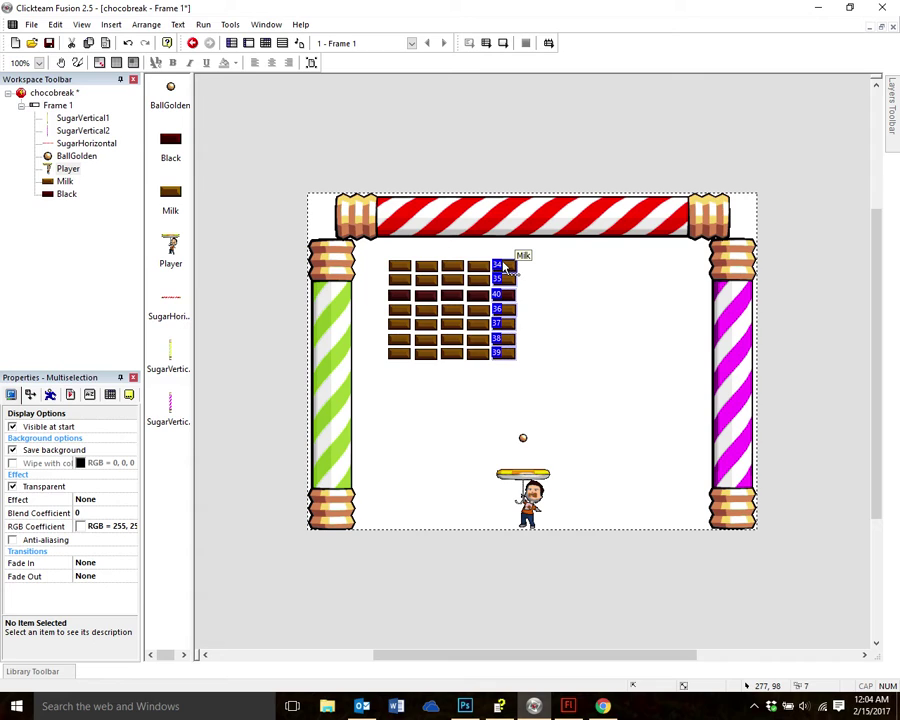
Add the sixth and seventh brick columns by pasting the copied column and aligning each with its neighbour
{"action": "key", "text": "ctrl+v"}
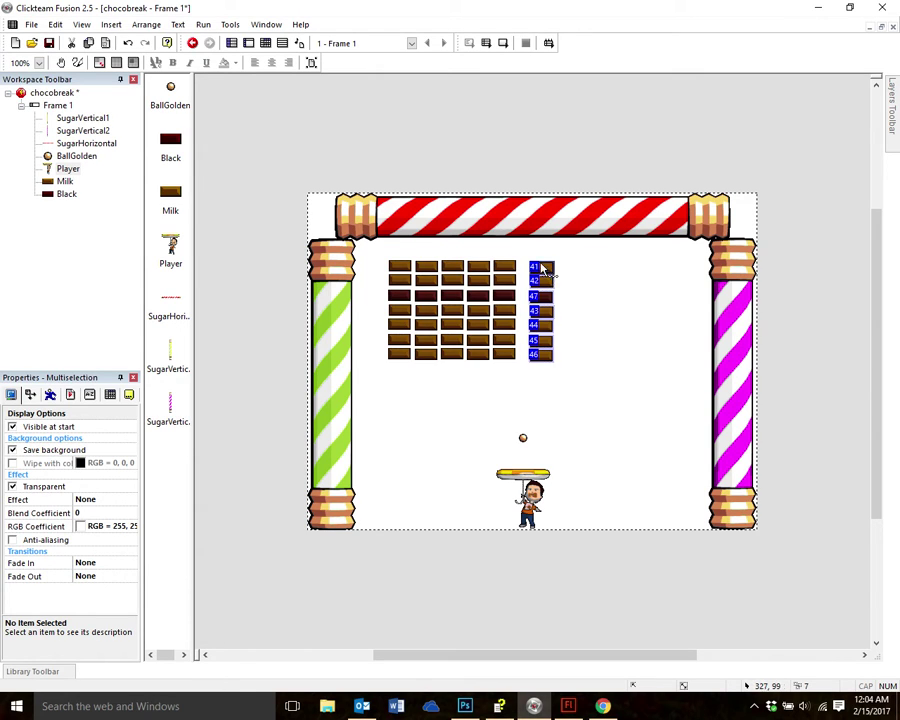
{"action": "left_click", "coordinate": [538, 268]}
{"action": "left_click_drag", "start_coordinate": [538, 268], "coordinate": [528, 266]}
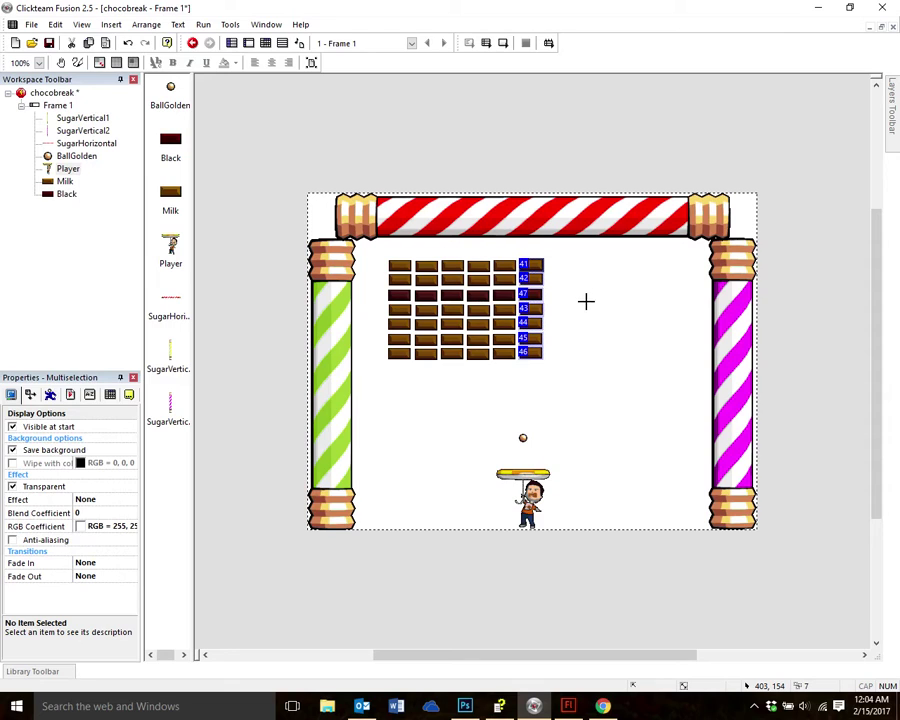
{"action": "key", "text": "ctrl+v"}
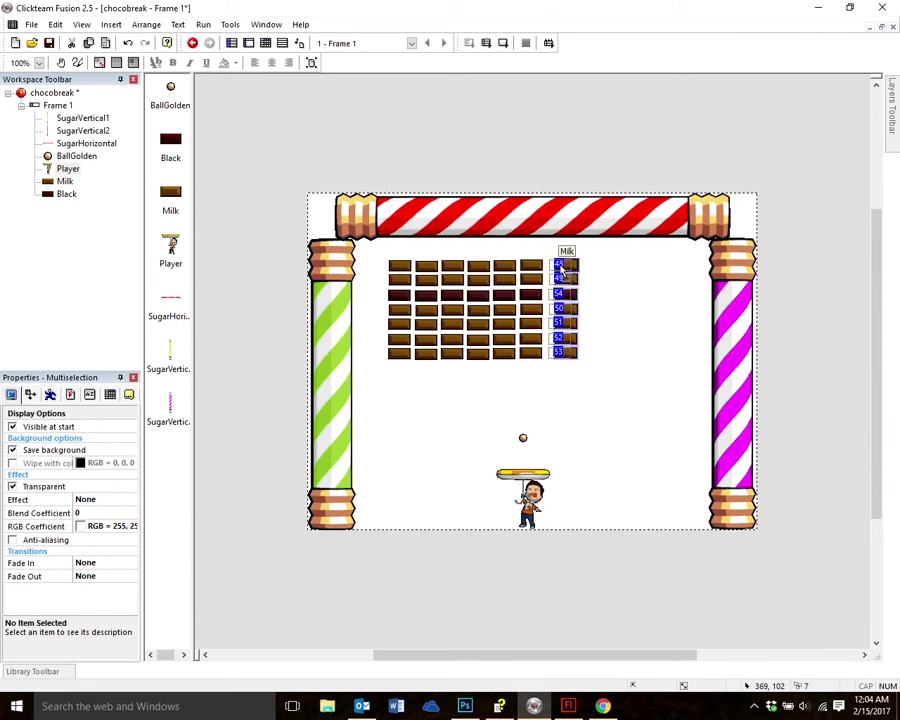
{"action": "left_click_drag", "start_coordinate": [562, 252], "coordinate": [551, 252]}
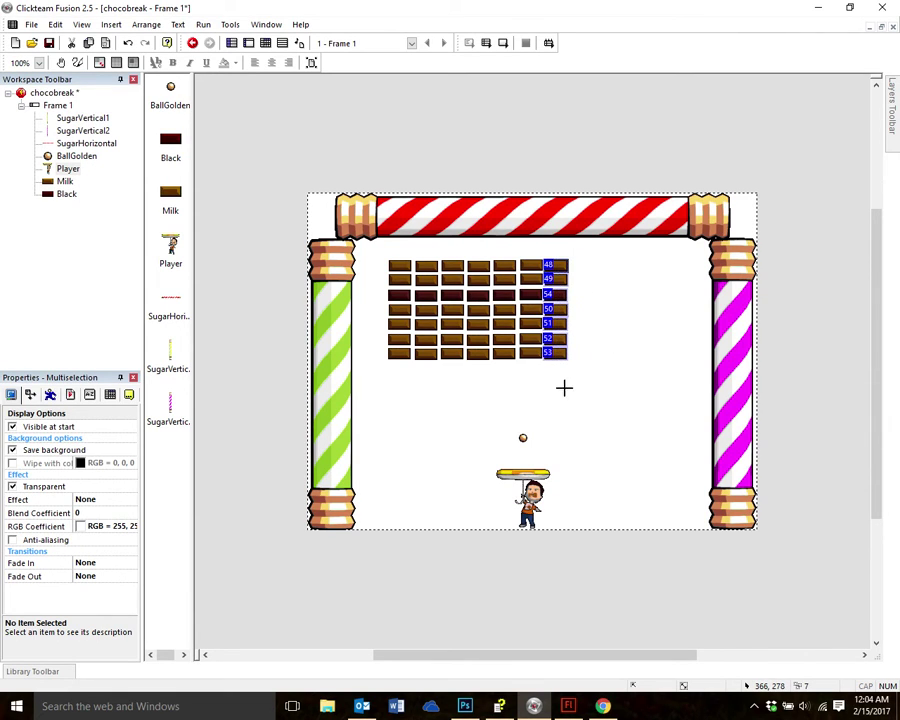
Paste the brick column twice more as the eighth and ninth columns, each aligned right next to its neighbour
{"action": "key", "text": "ctrl+v"}
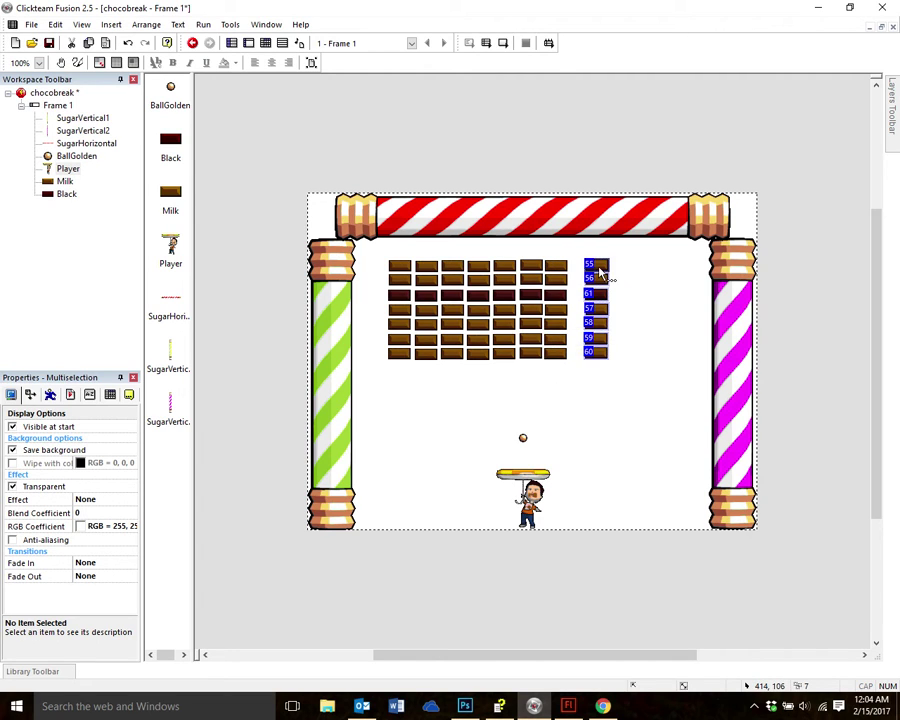
{"action": "left_click_drag", "start_coordinate": [596, 267], "coordinate": [567, 272]}
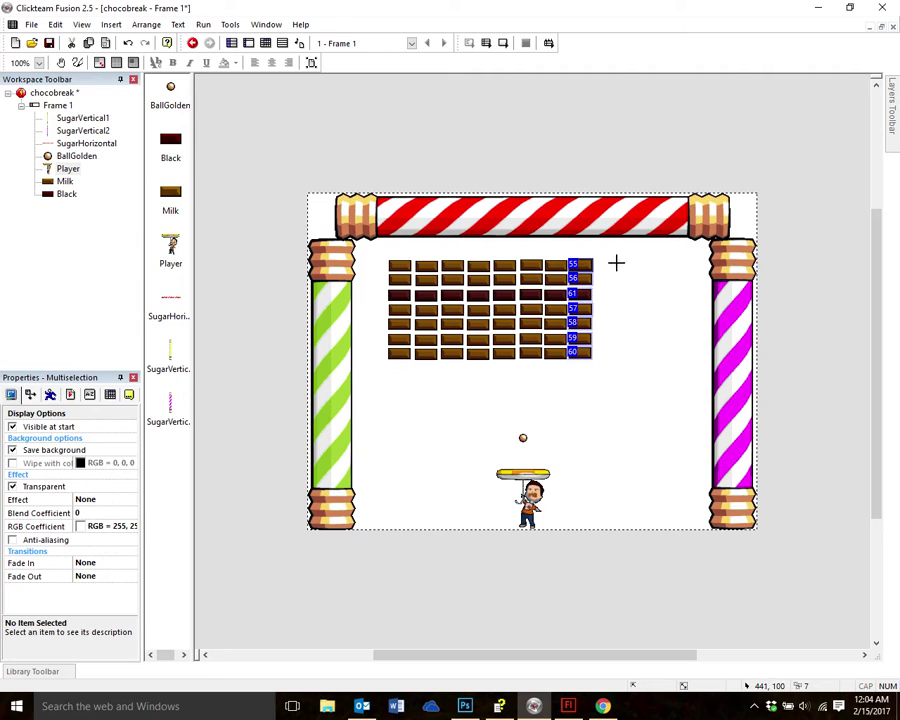
{"action": "key", "text": "ctrl+v"}
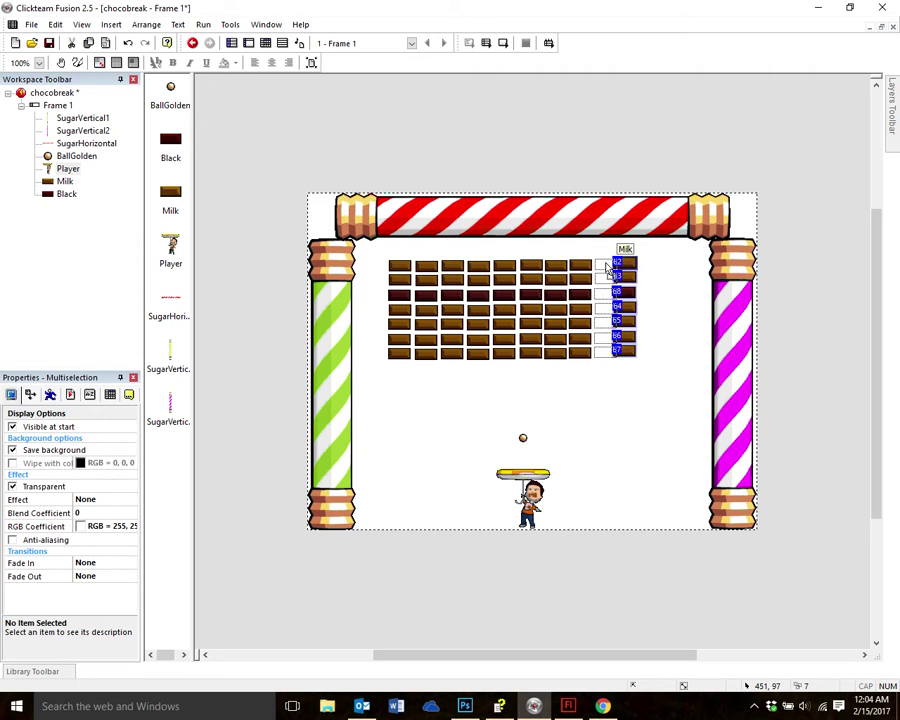
{"action": "left_click_drag", "start_coordinate": [616, 266], "coordinate": [594, 266]}
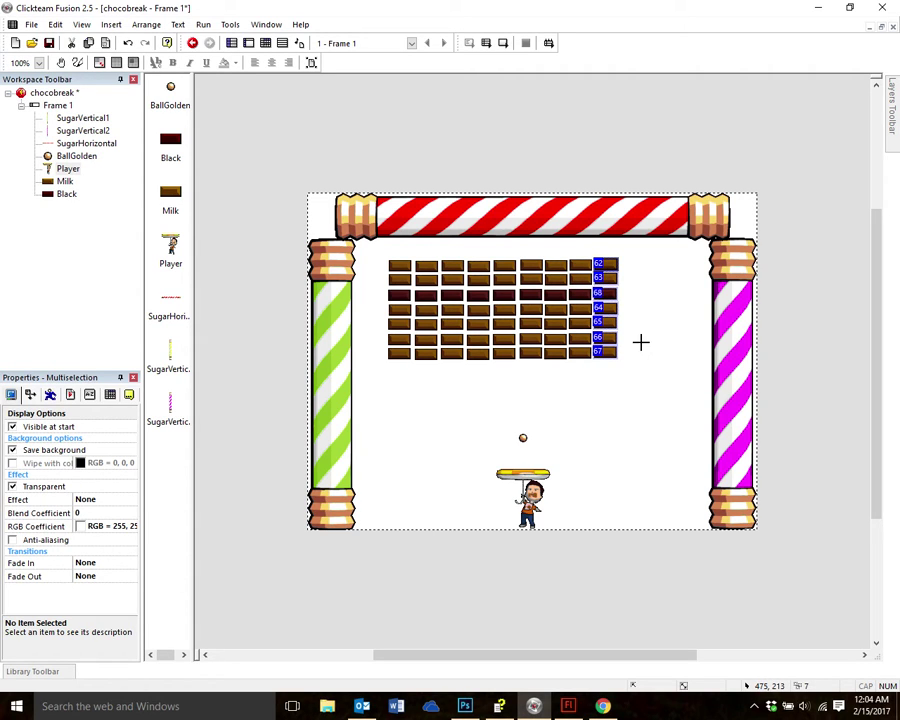
Add the tenth and eleventh brick columns by pasting the copied column, aligning each with the wall, and deselect them
{"action": "key", "text": "ctrl+v"}
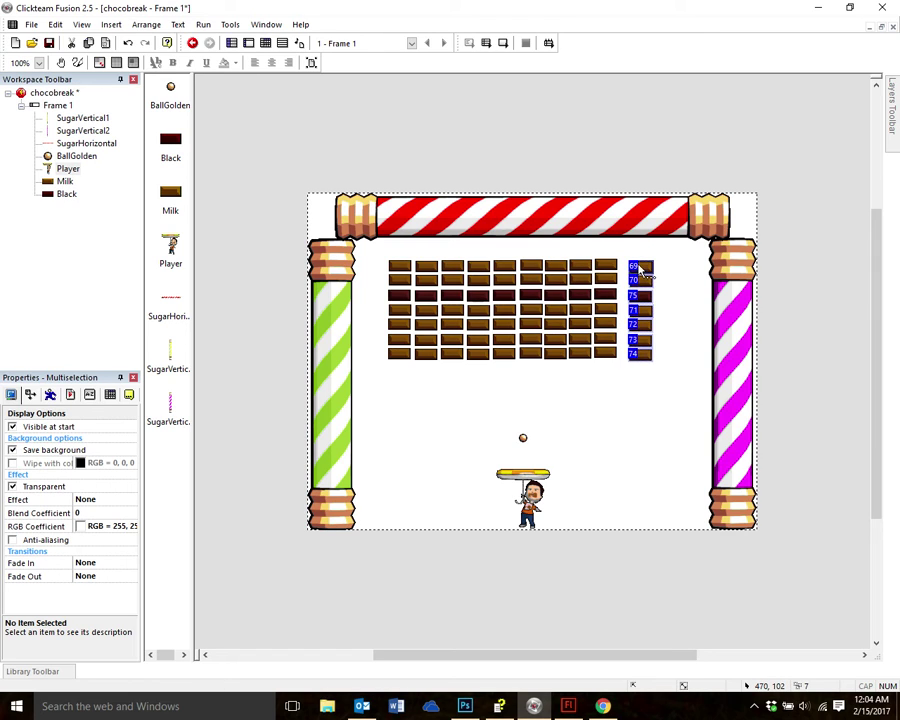
{"action": "left_click", "coordinate": [619, 266]}
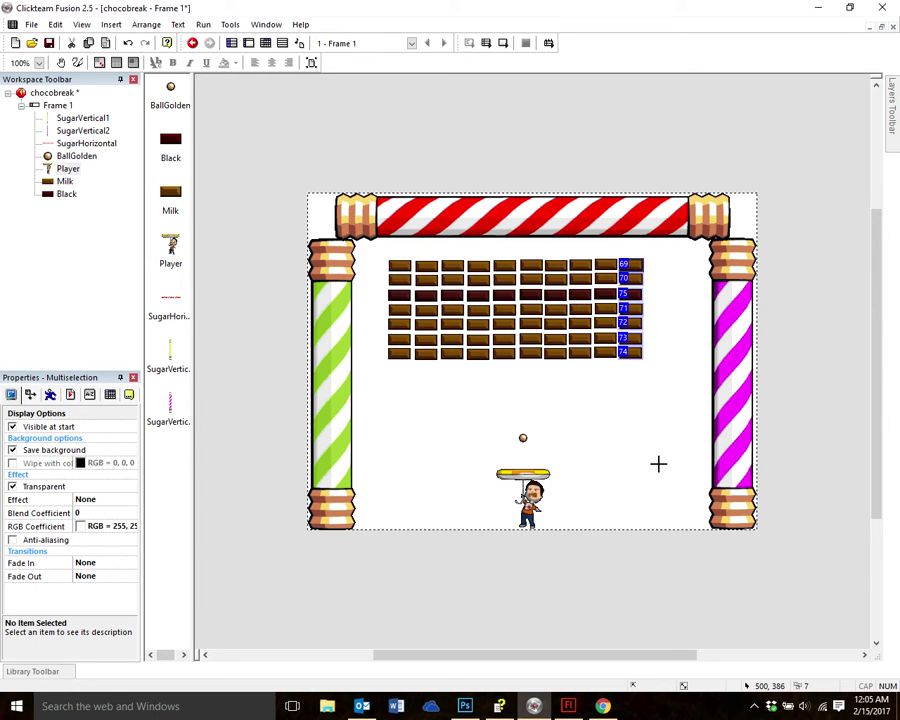
{"action": "key", "text": "ctrl+v"}
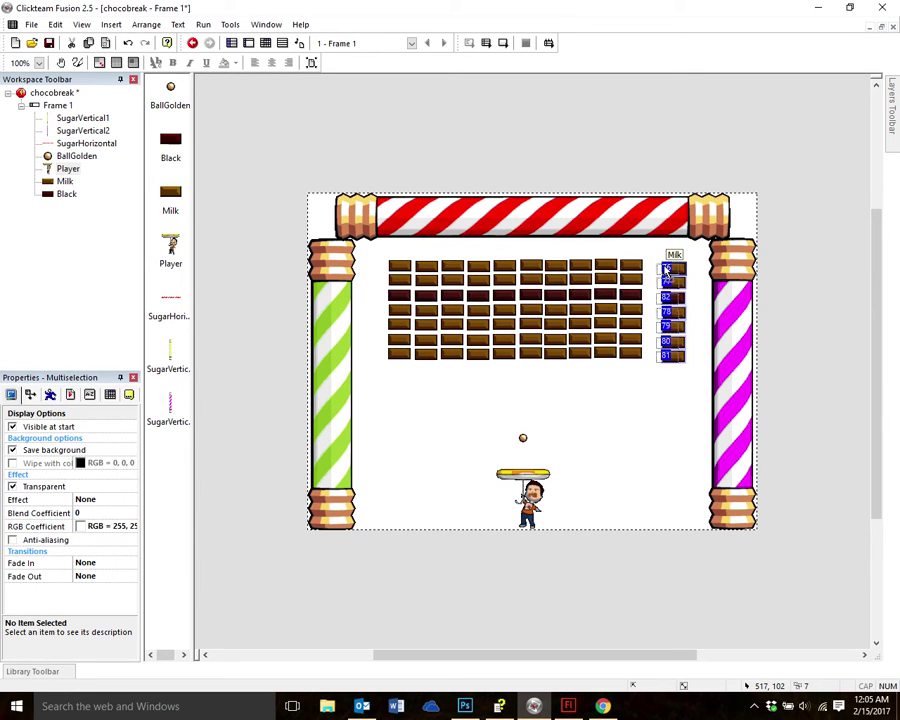
{"action": "left_click", "coordinate": [651, 268]}
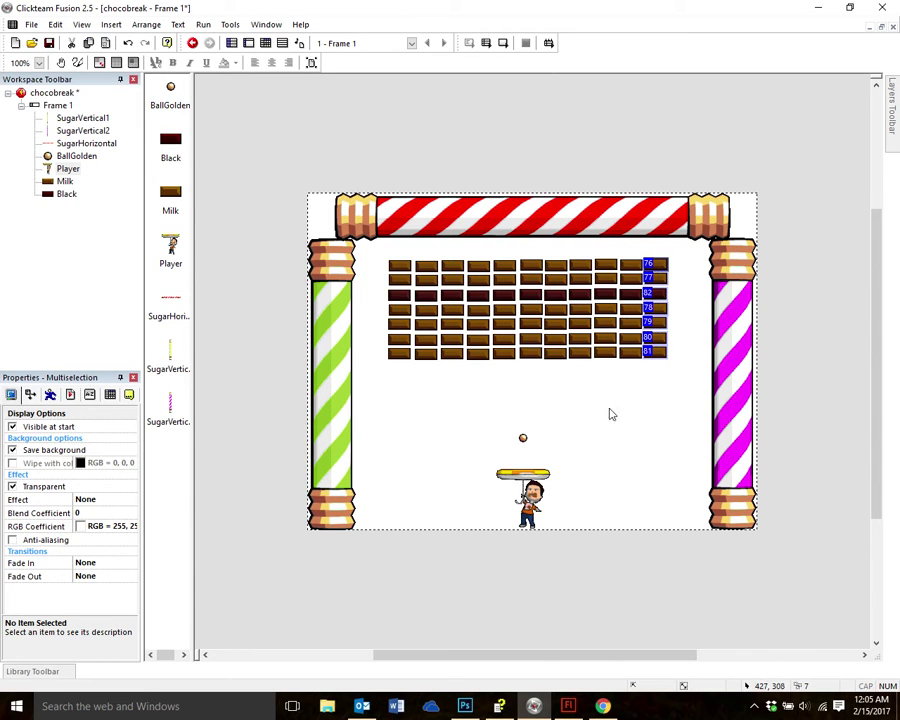
{"action": "left_click", "coordinate": [655, 385]}
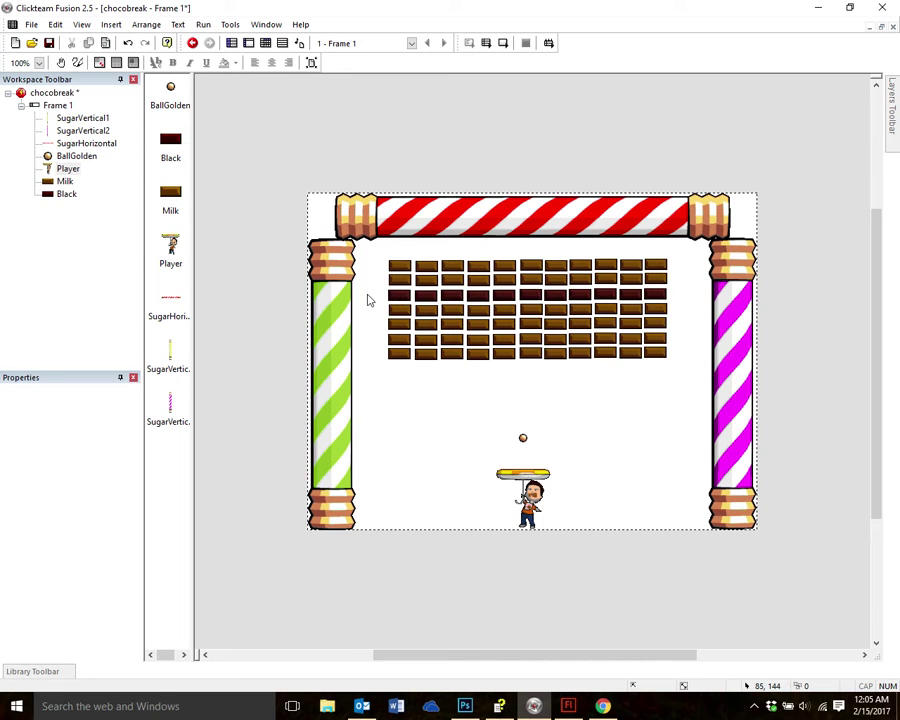
Delete the whole row of Black bricks and move the four Milk rows below it up to close the gap
{"action": "mouse_move", "coordinate": [372, 300]}
{"action": "left_mouse_down"}
{"action": "mouse_move", "coordinate": [687, 297]}
{"action": "mouse_move", "coordinate": [371, 310]}
{"action": "left_mouse_up"}
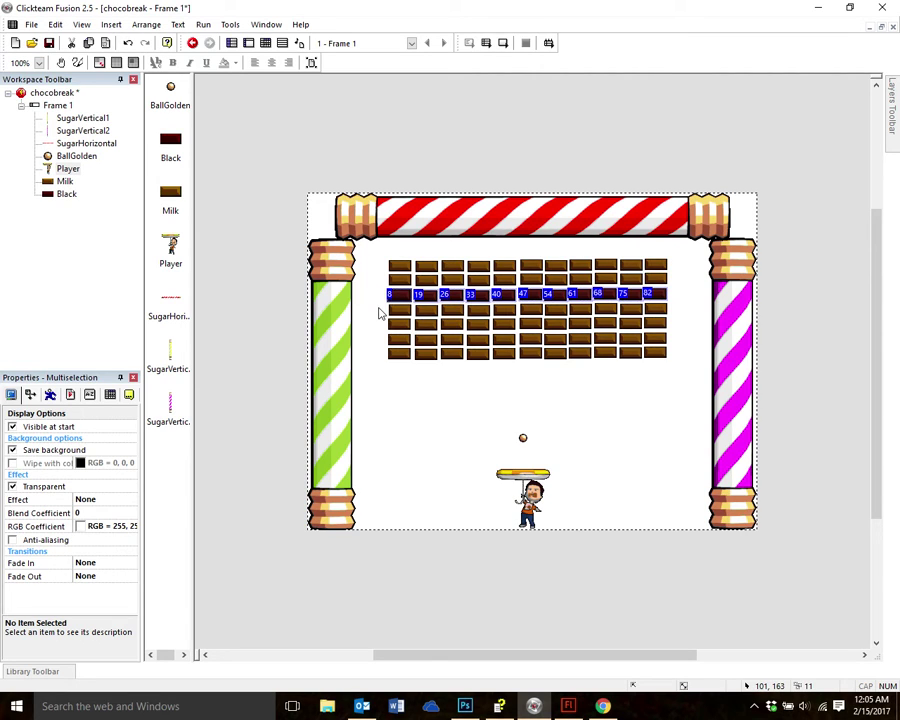
{"action": "key", "text": "Delete"}
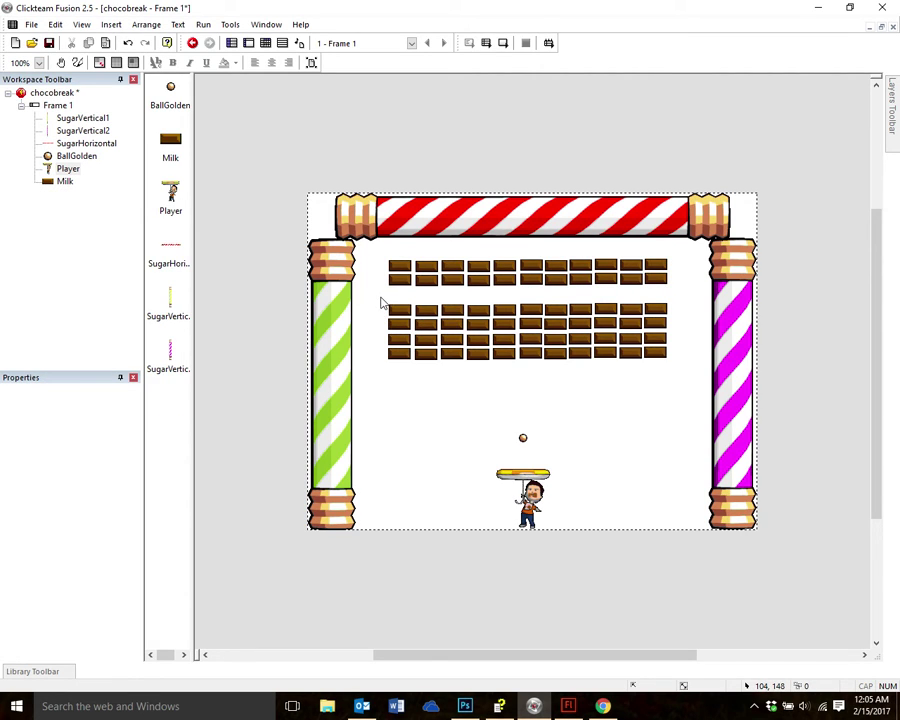
{"action": "left_click_drag", "start_coordinate": [381, 303], "coordinate": [675, 372]}
{"action": "left_click_drag", "start_coordinate": [456, 316], "coordinate": [455, 298]}
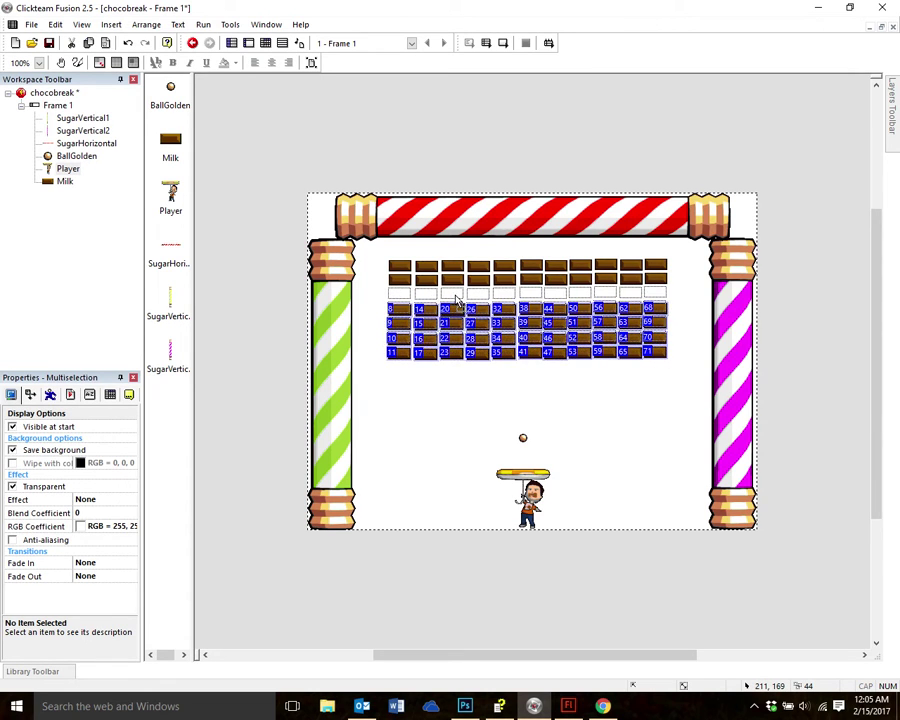
{"action": "left_click", "coordinate": [428, 362]}
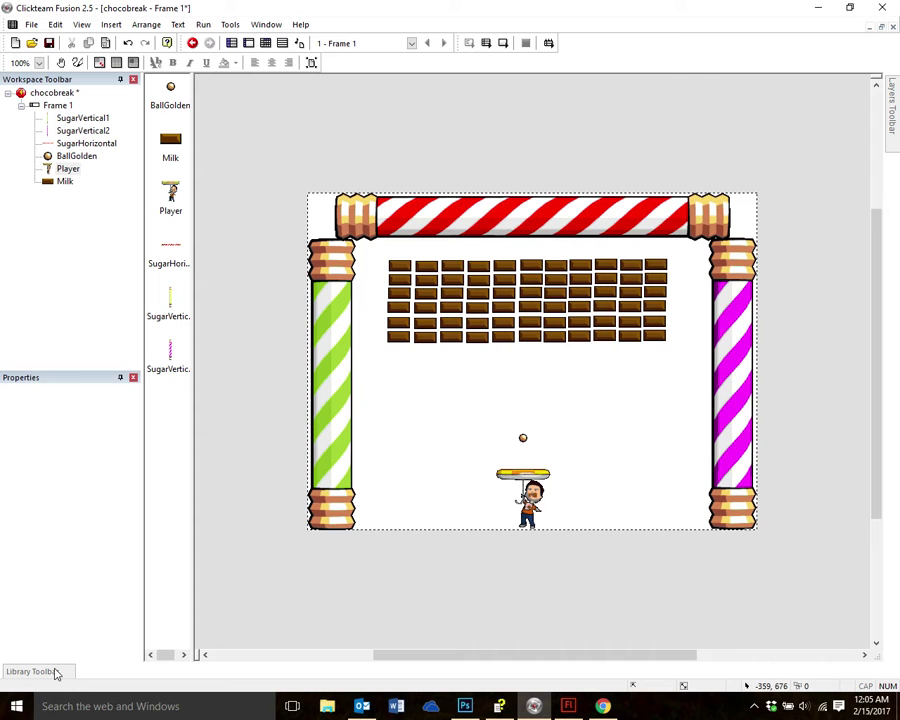
Add a seventh row of eleven Milk bricks from the library beneath the wall, one under each column
{"action": "mouse_move", "coordinate": [57, 674]}
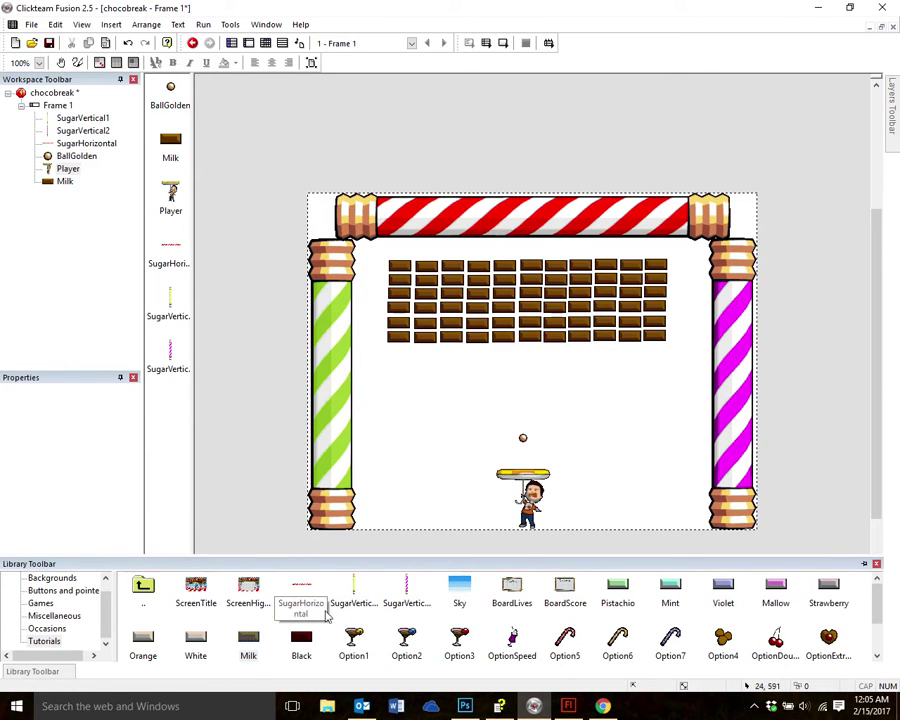
{"action": "left_click_drag", "start_coordinate": [252, 642], "coordinate": [398, 364]}
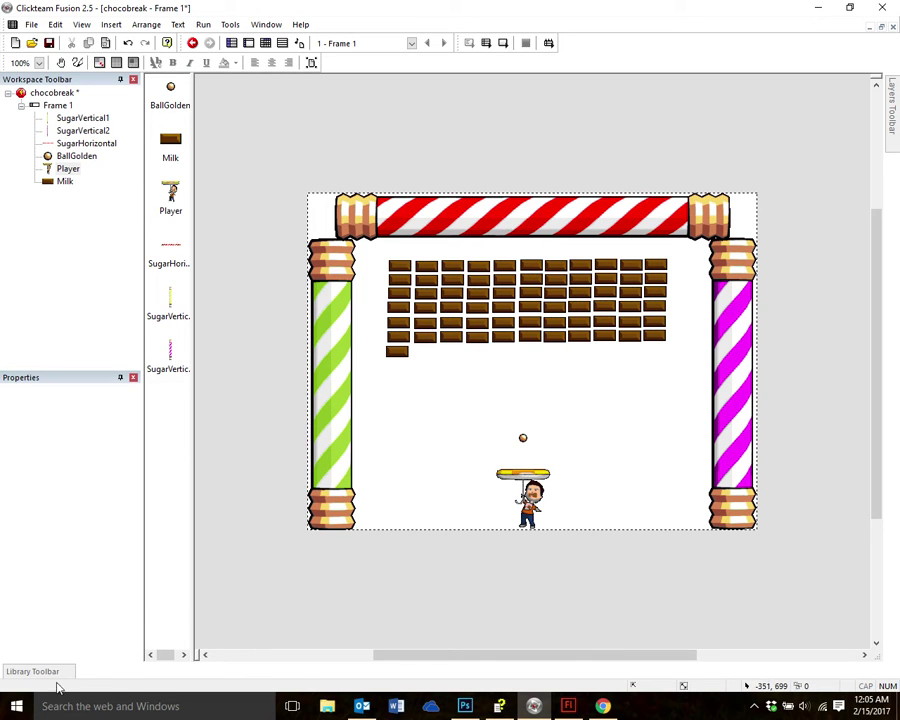
{"action": "mouse_move", "coordinate": [80, 676]}
{"action": "left_click_drag", "start_coordinate": [254, 645], "coordinate": [430, 361]}
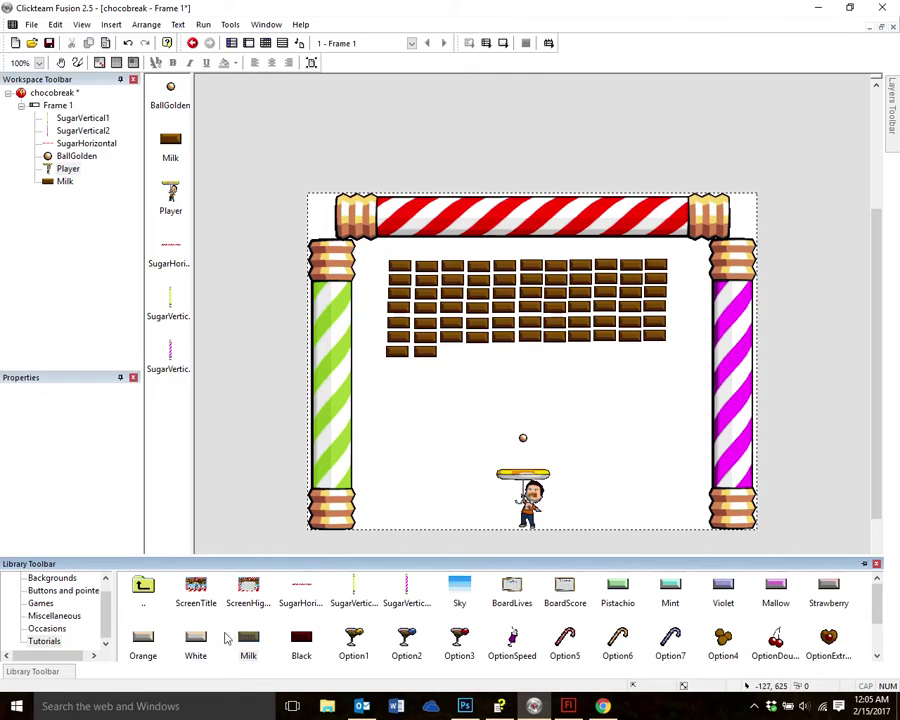
{"action": "left_click_drag", "start_coordinate": [250, 643], "coordinate": [458, 361]}
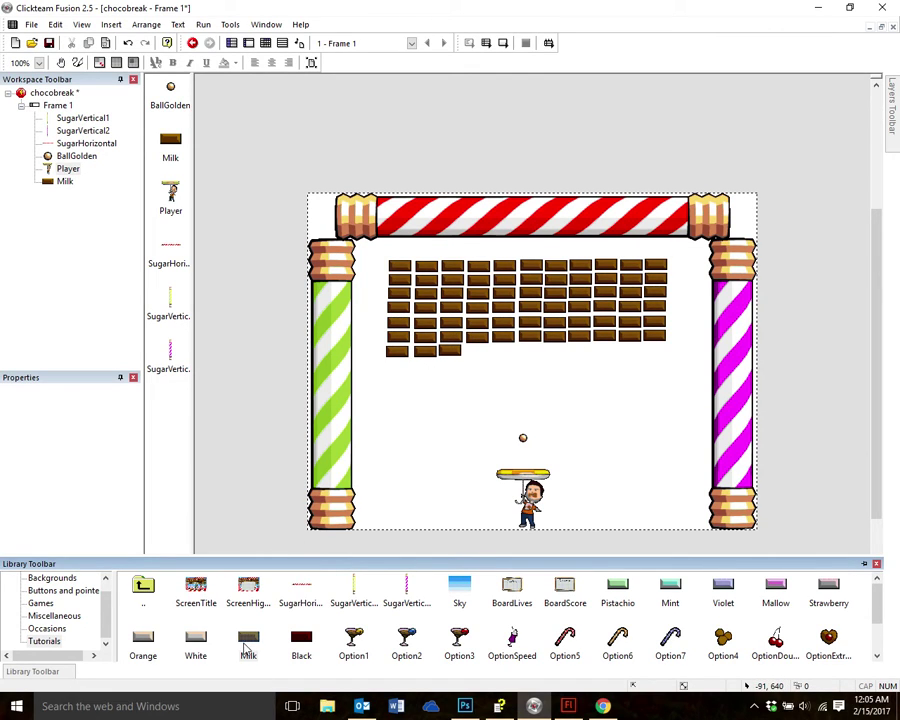
{"action": "left_click_drag", "start_coordinate": [250, 643], "coordinate": [482, 372]}
{"action": "left_click_drag", "start_coordinate": [255, 643], "coordinate": [512, 367]}
{"action": "left_click_drag", "start_coordinate": [256, 645], "coordinate": [540, 368]}
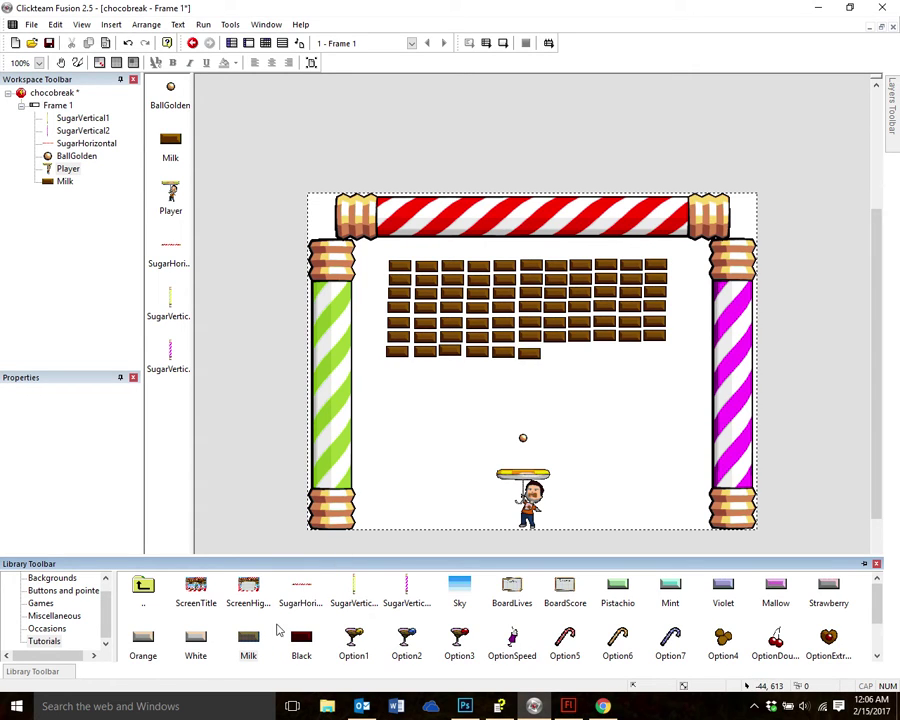
{"action": "left_click_drag", "start_coordinate": [252, 648], "coordinate": [565, 366]}
{"action": "left_click_drag", "start_coordinate": [249, 647], "coordinate": [590, 366]}
{"action": "left_click_drag", "start_coordinate": [249, 647], "coordinate": [613, 361]}
{"action": "left_click_drag", "start_coordinate": [243, 647], "coordinate": [637, 363]}
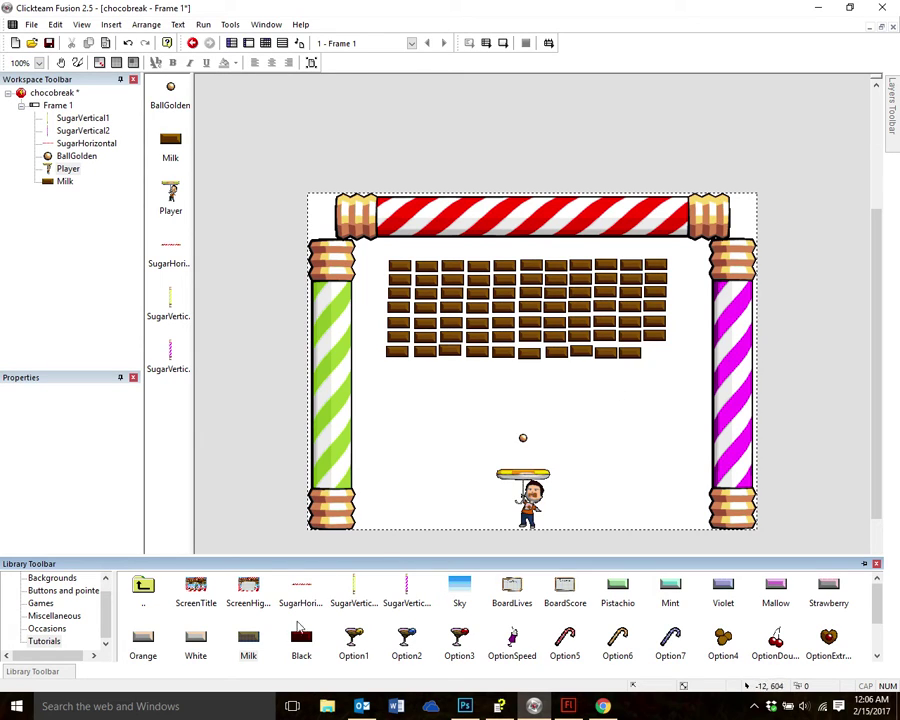
{"action": "left_click_drag", "start_coordinate": [254, 647], "coordinate": [660, 366]}
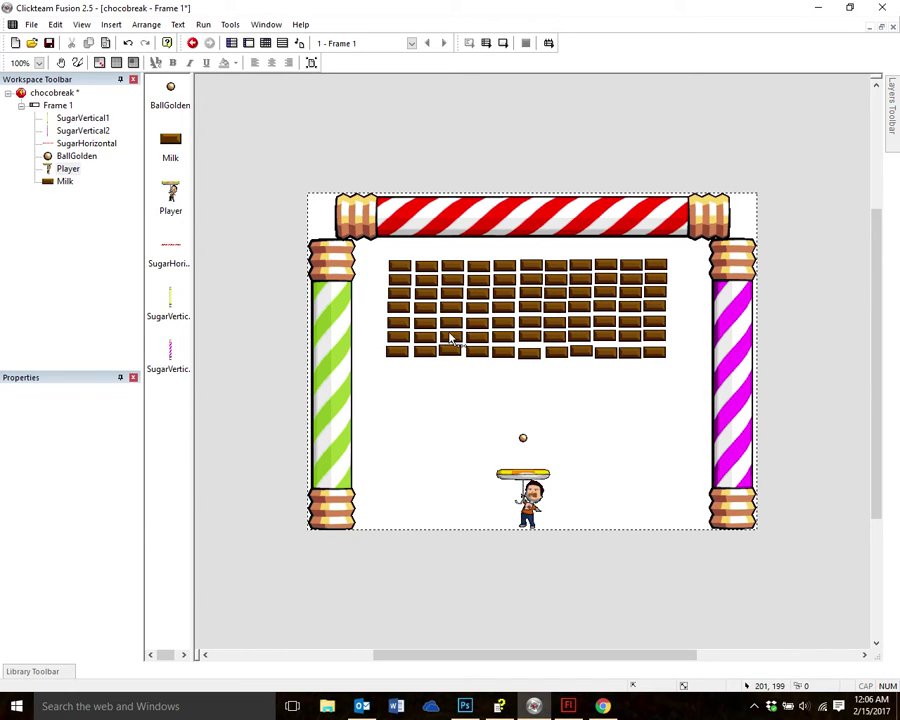
In the frame's events, add a new condition for a collision between BallGolden and the Milk brick
{"action": "left_click", "coordinate": [266, 43]}
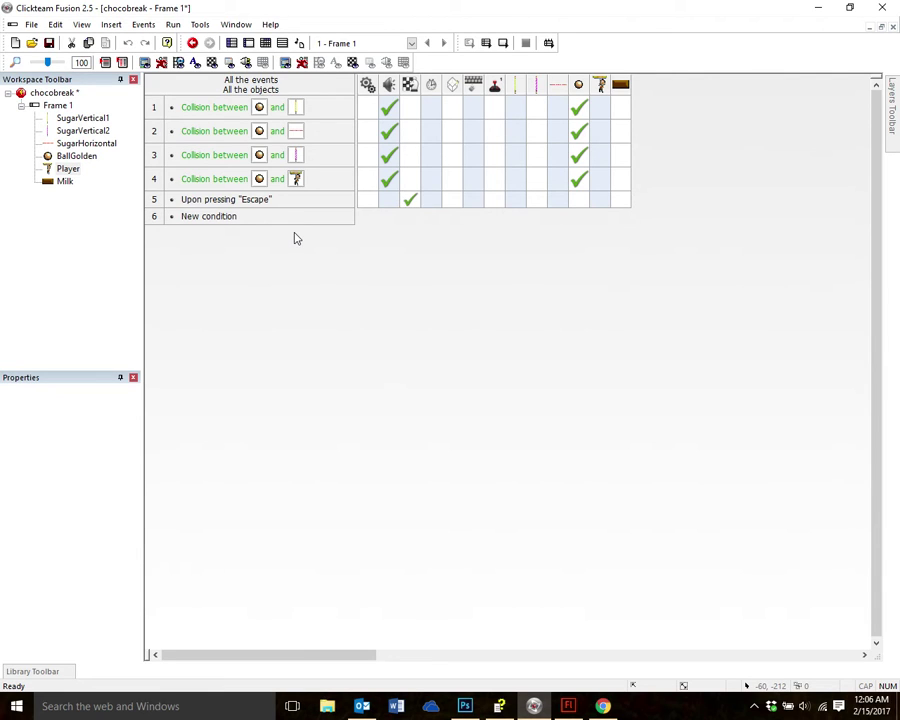
{"action": "left_click", "coordinate": [222, 217]}
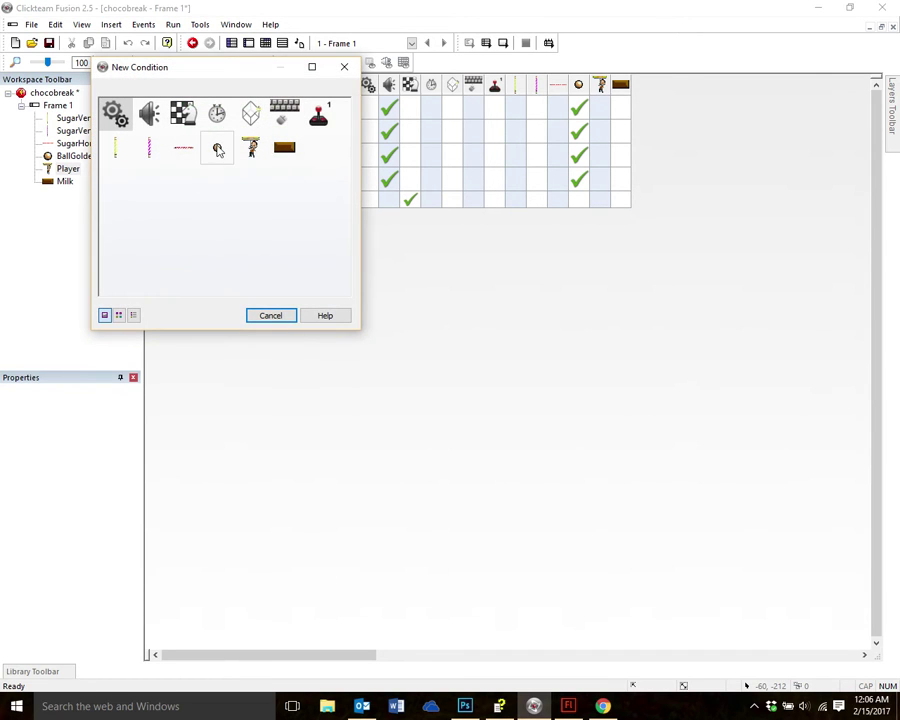
{"action": "left_click", "coordinate": [218, 148]}
{"action": "mouse_move", "coordinate": [295, 155]}
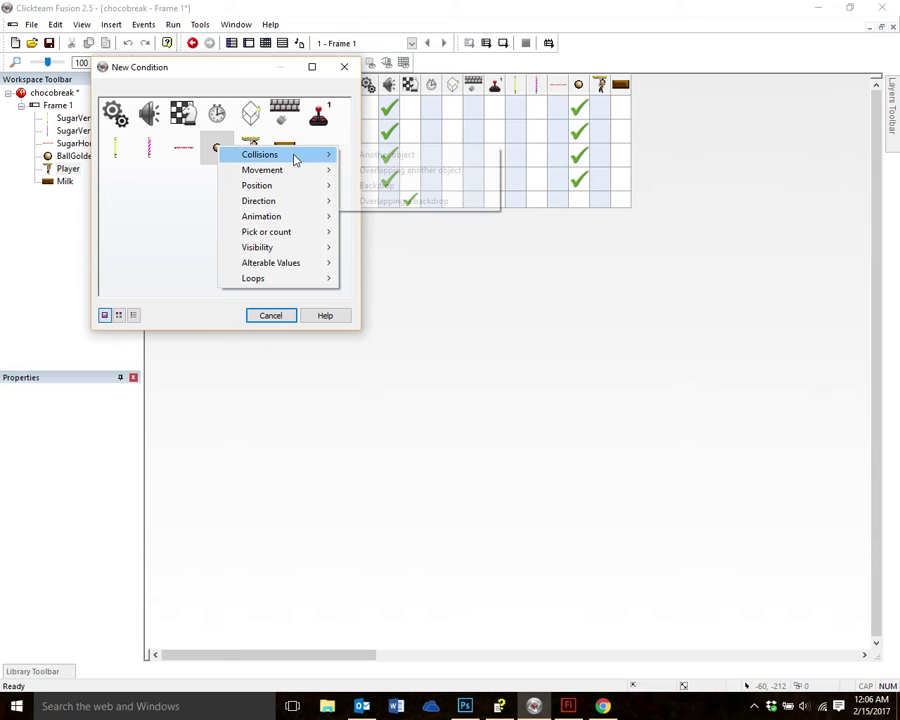
{"action": "left_click", "coordinate": [400, 154]}
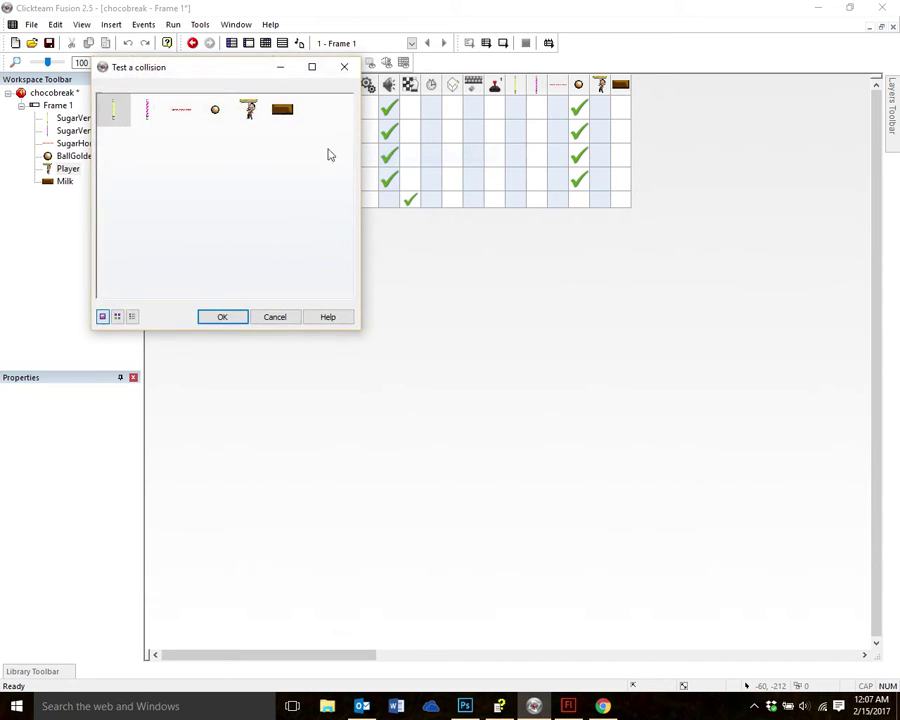
{"action": "left_click", "coordinate": [284, 114]}
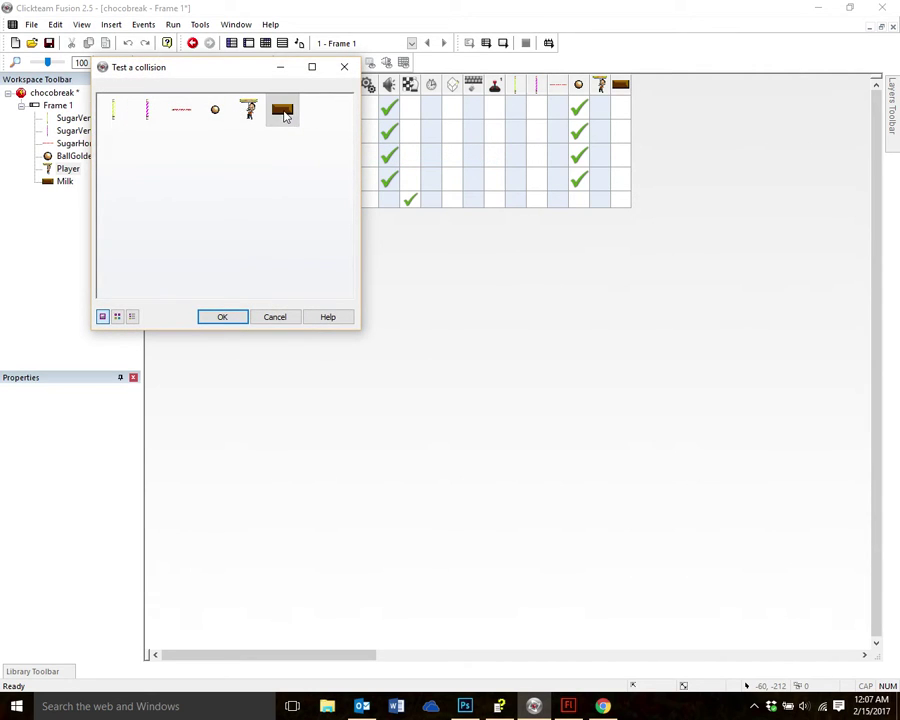
{"action": "left_click", "coordinate": [223, 317]}
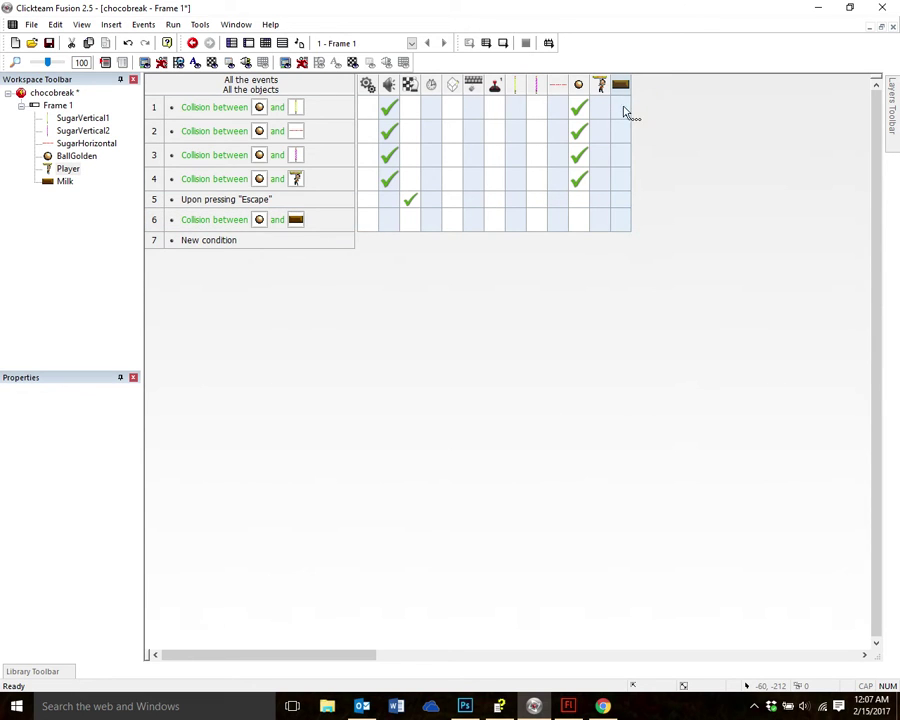
Make the BallGolden and Milk collision event destroy the Milk brick and play the sample file impact02.wav
{"action": "left_click", "coordinate": [620, 225]}
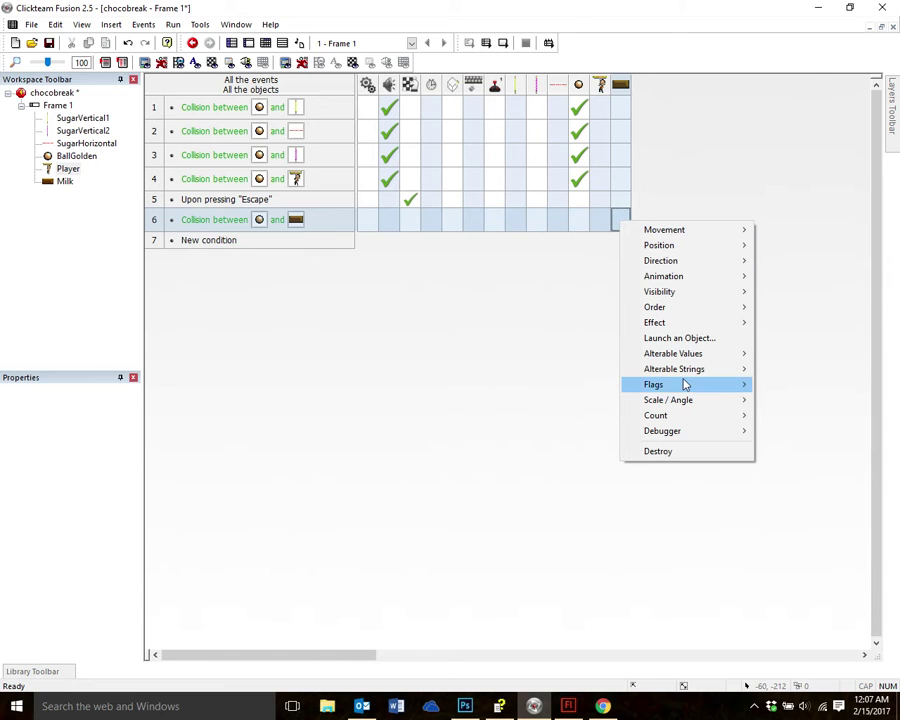
{"action": "left_click", "coordinate": [658, 451]}
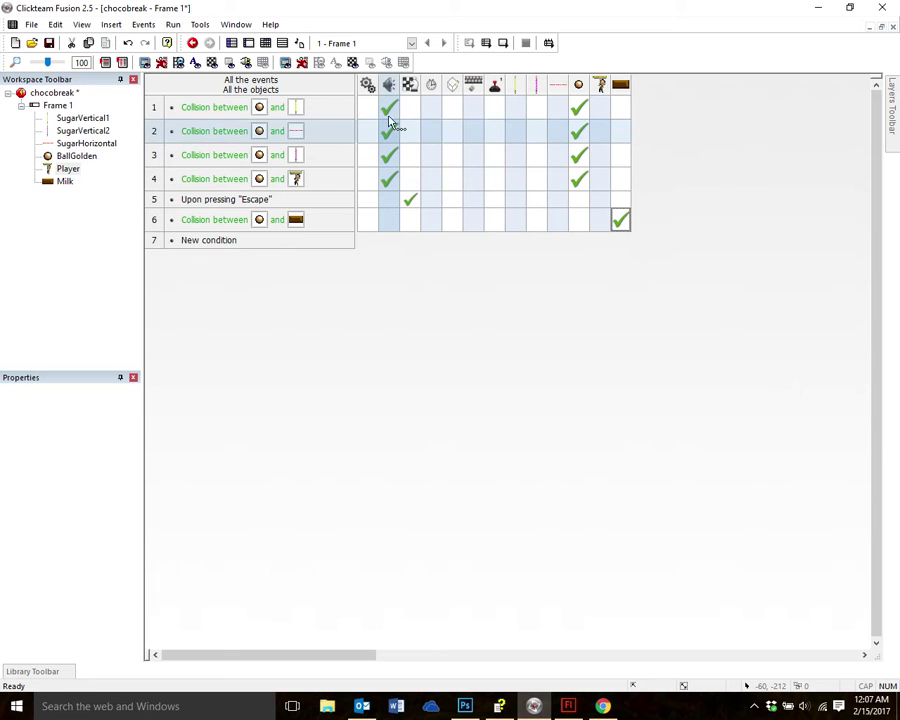
{"action": "left_click", "coordinate": [391, 228]}
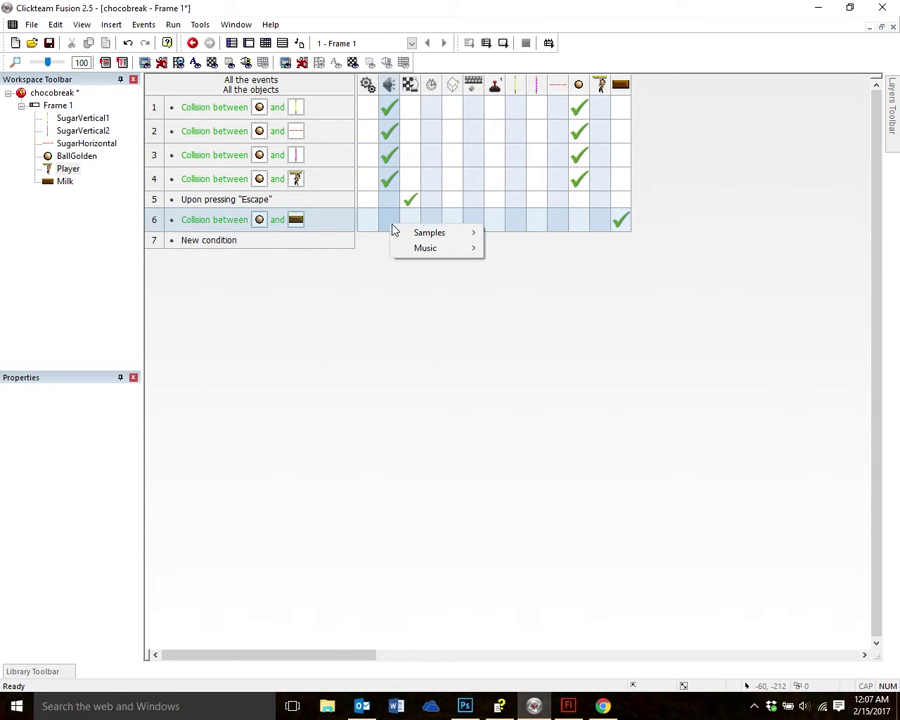
{"action": "mouse_move", "coordinate": [421, 235]}
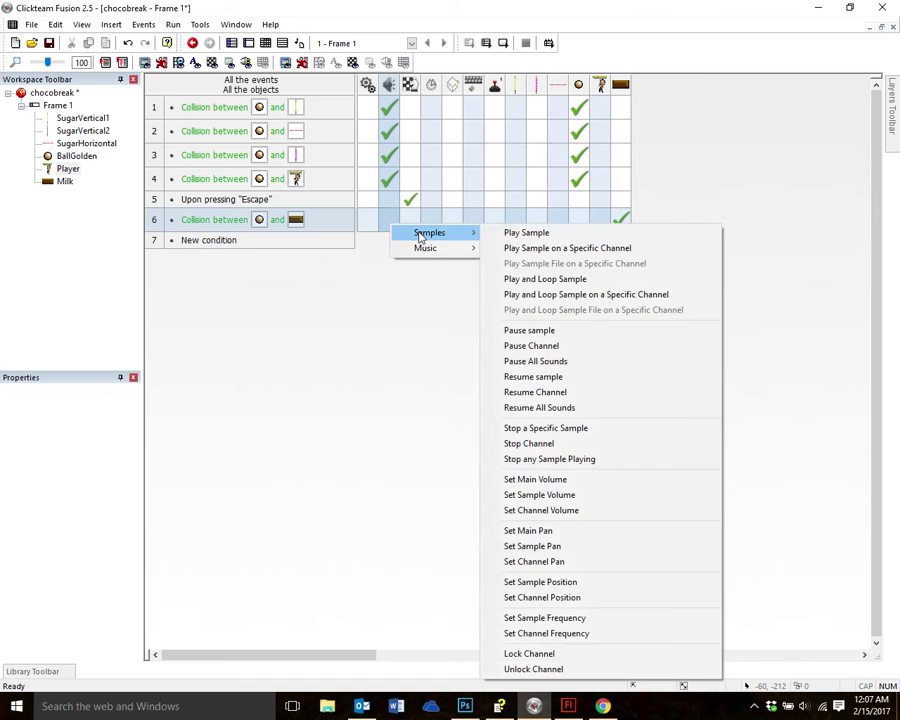
{"action": "left_click", "coordinate": [537, 233]}
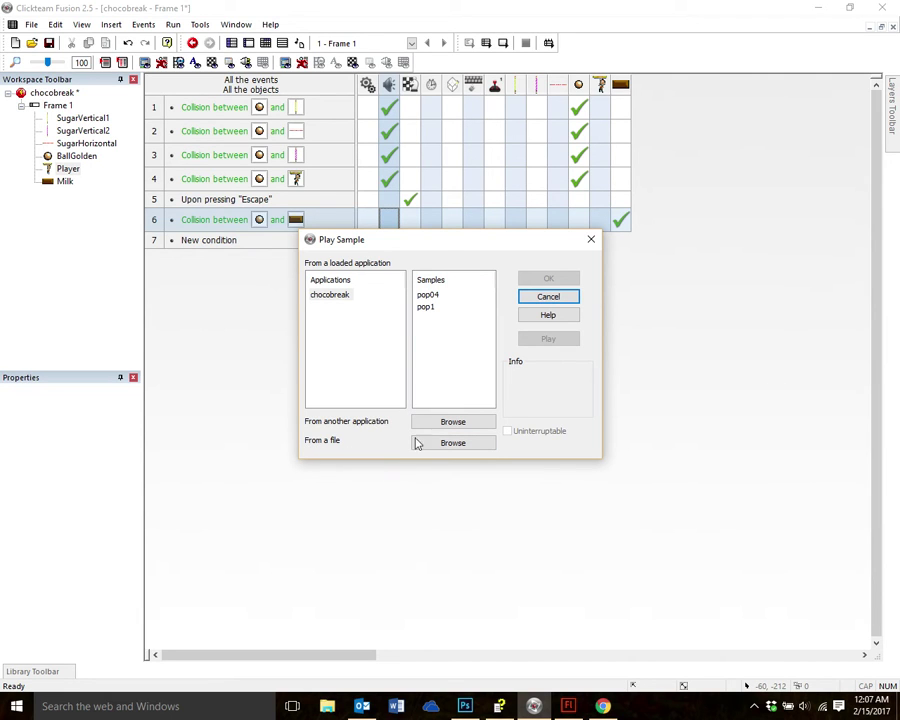
{"action": "left_click", "coordinate": [475, 446]}
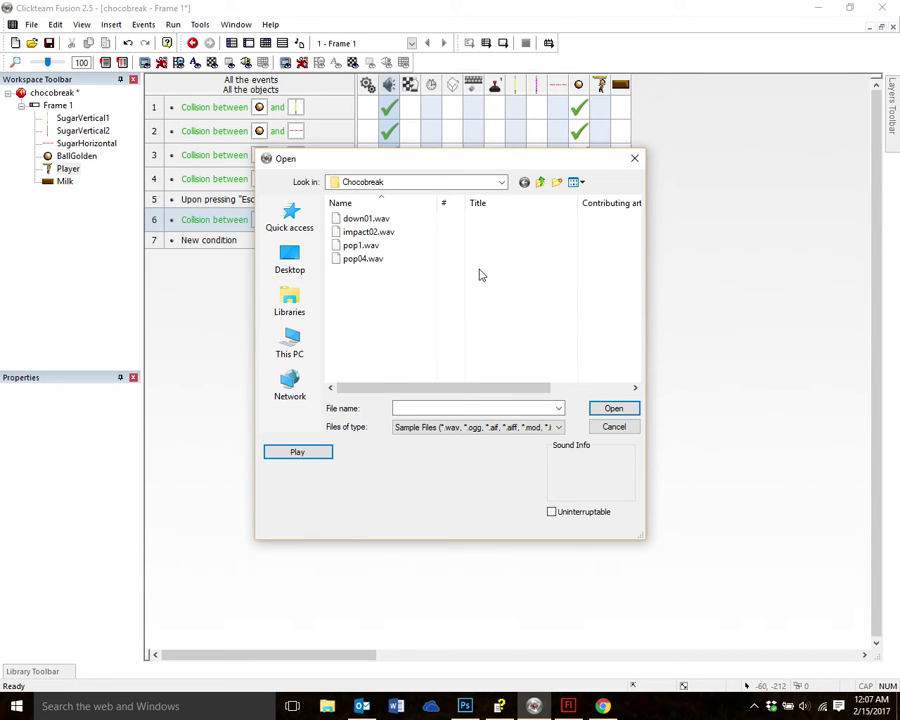
{"action": "left_click", "coordinate": [400, 233]}
{"action": "left_click", "coordinate": [613, 409]}
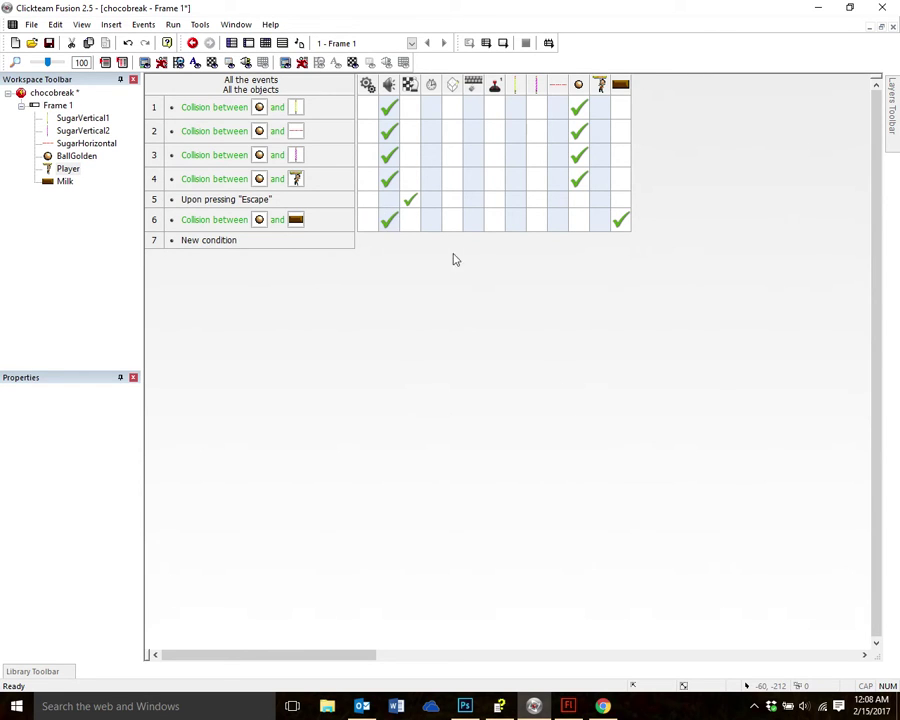
Place the Sky backdrop from the Tutorials library in Frame 1 so it fills the whole play area behind the objects
{"action": "double_click", "coordinate": [58, 106]}
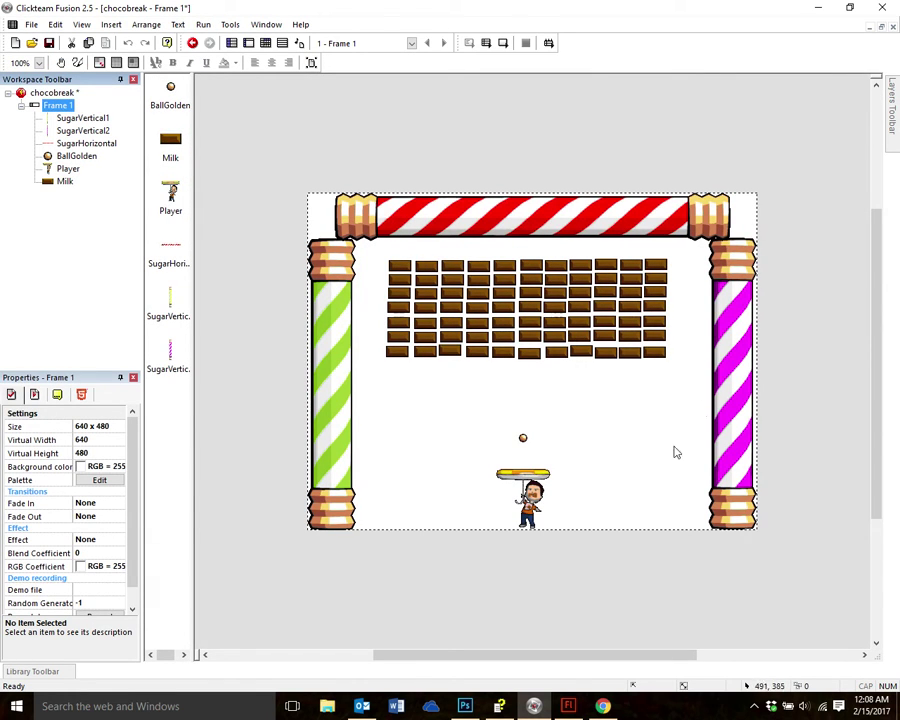
{"action": "left_click", "coordinate": [33, 672]}
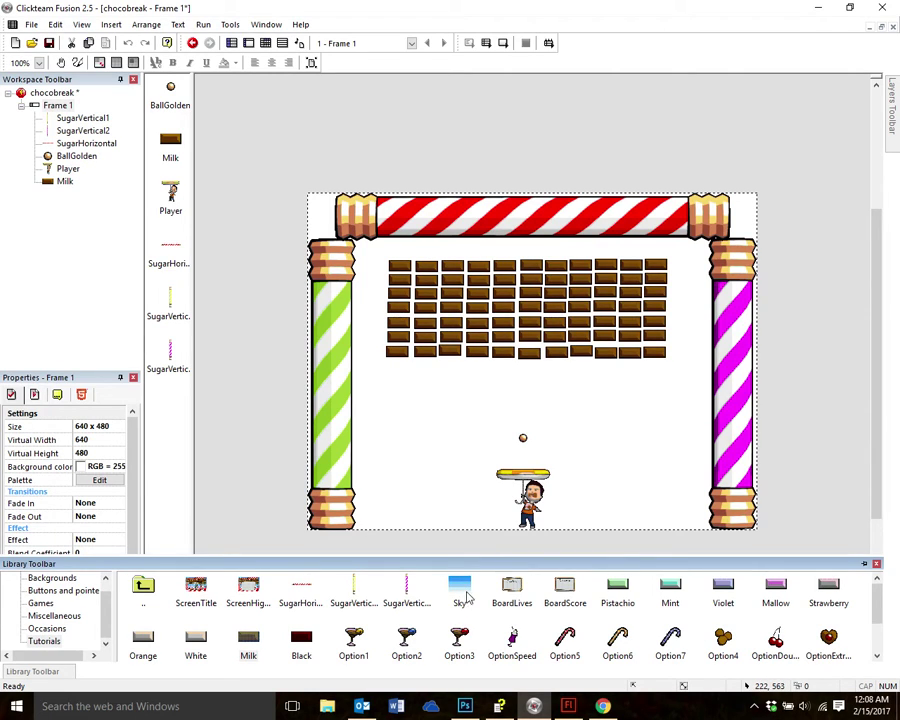
{"action": "left_click_drag", "start_coordinate": [460, 594], "coordinate": [315, 204]}
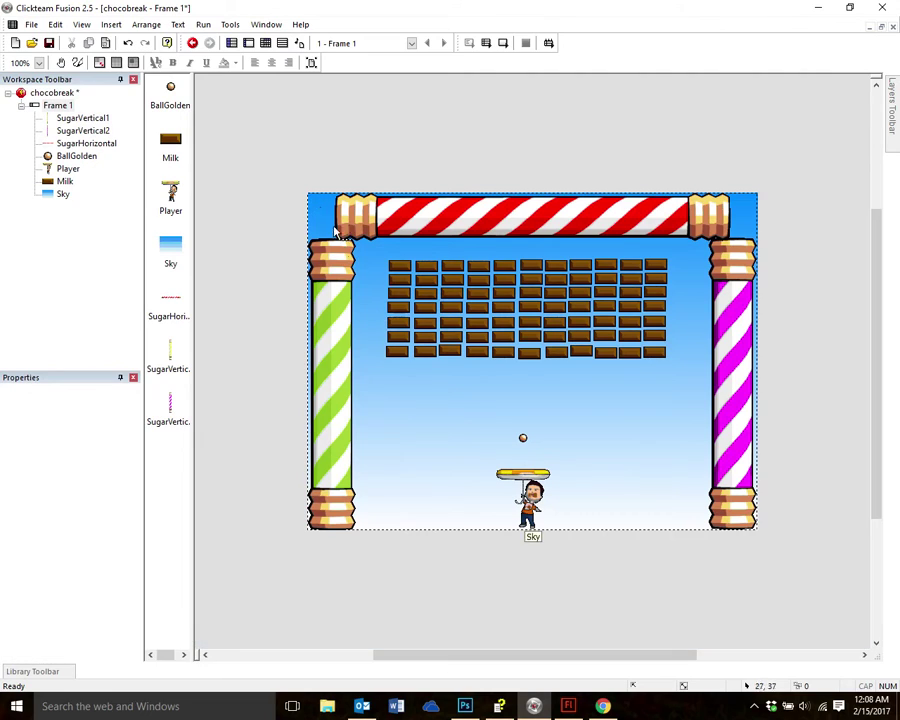
{"action": "left_click", "coordinate": [63, 195]}
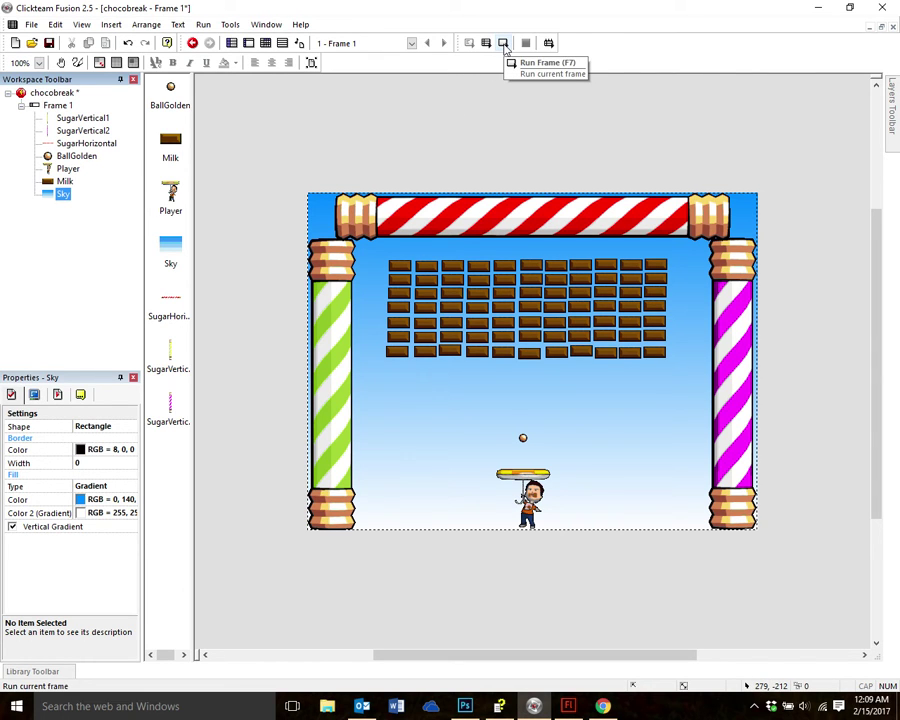
Run the current frame and play with the paddle to test how the ball destroys the Milk bricks, then close the game
{"action": "left_click", "coordinate": [503, 43]}
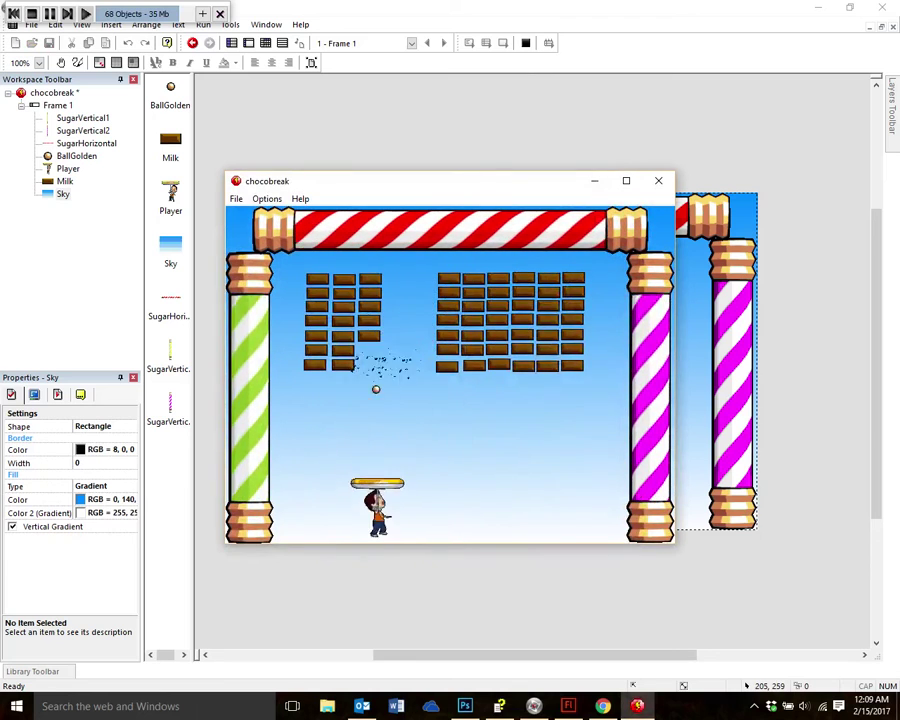
{"action": "key", "text": "Left"}
{"action": "key", "text": "Right"}
{"action": "key", "text": "Left"}
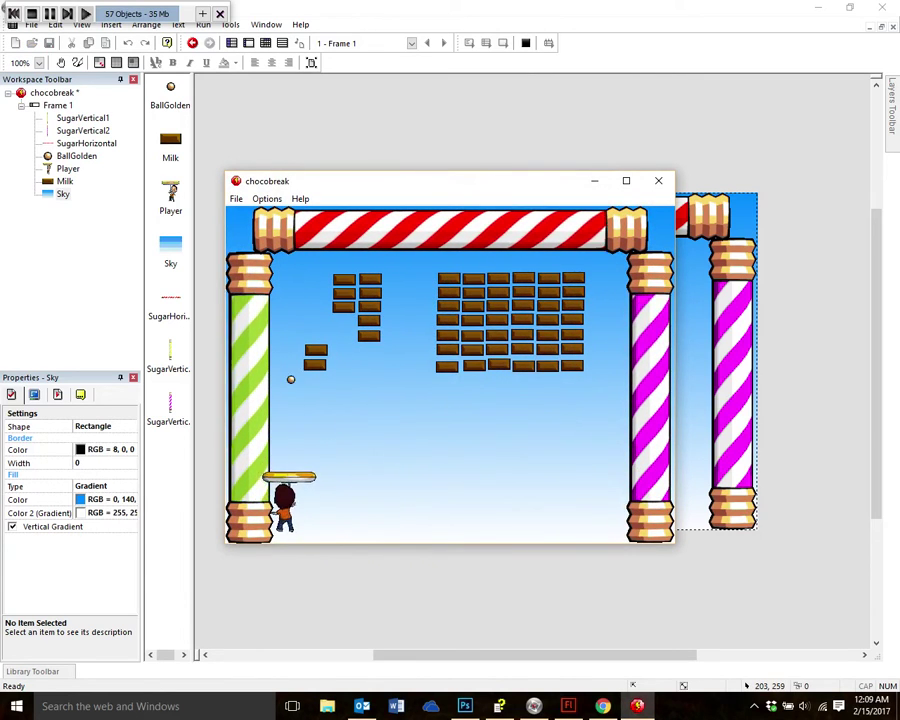
{"action": "key", "text": "Right"}
{"action": "key", "text": "Left"}
{"action": "key", "text": "Right"}
{"action": "key", "text": "Right"}
{"action": "key", "text": "Left"}
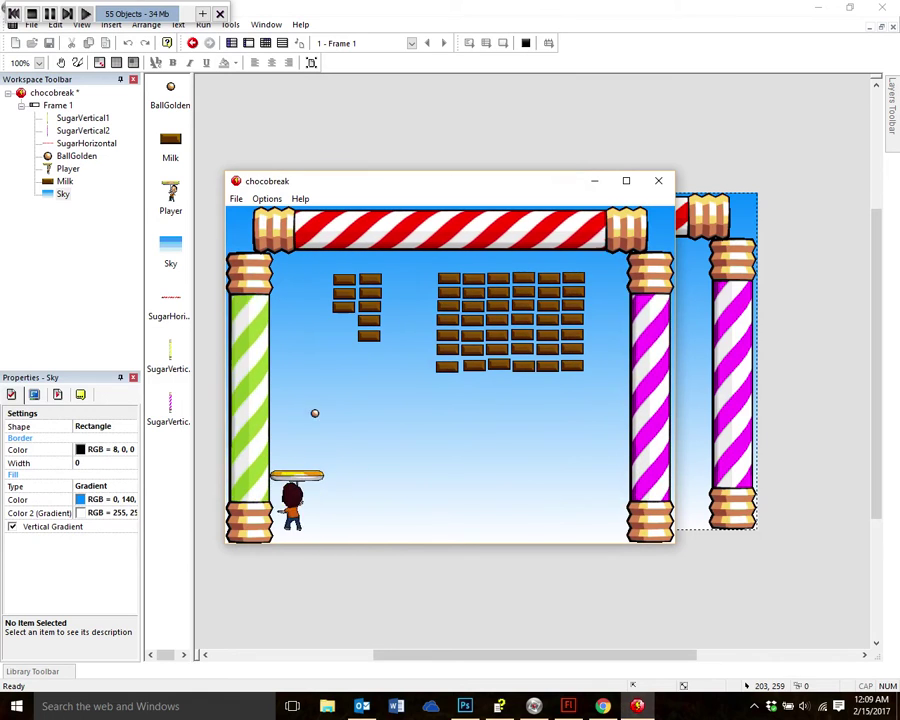
{"action": "key", "text": "Right"}
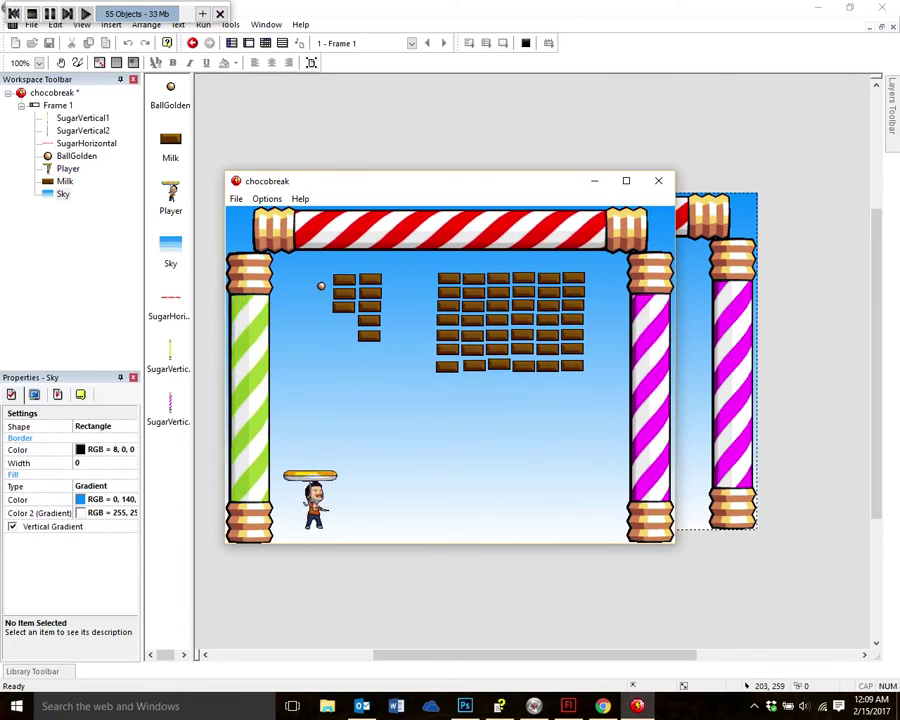
{"action": "key", "text": "Right"}
{"action": "key", "text": "Left"}
{"action": "key", "text": "Right"}
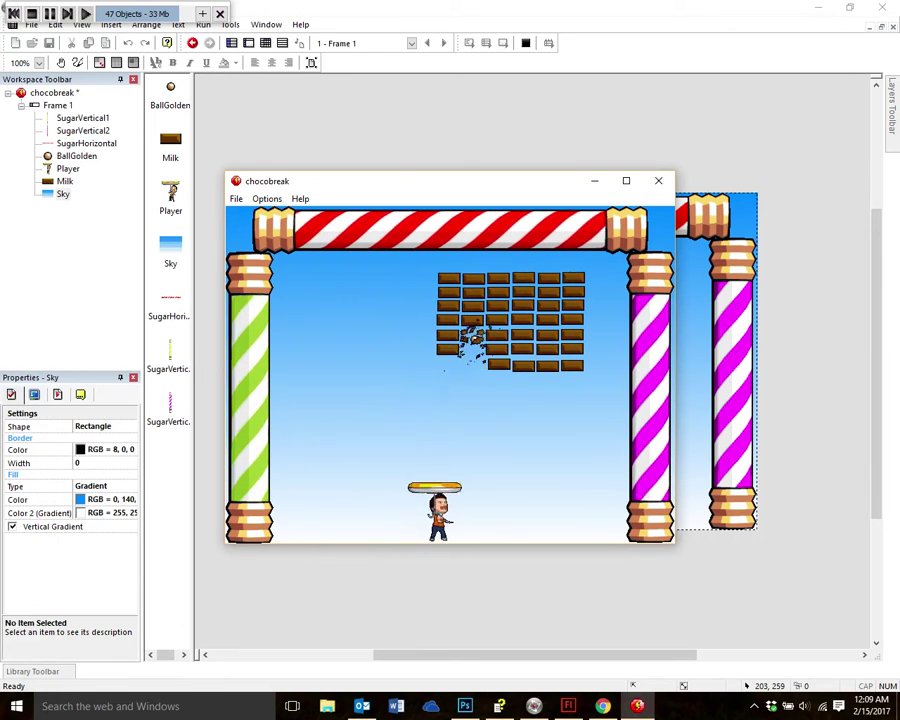
{"action": "key", "text": "Right"}
{"action": "key", "text": "Left"}
{"action": "key", "text": "Right"}
{"action": "key", "text": "Left"}
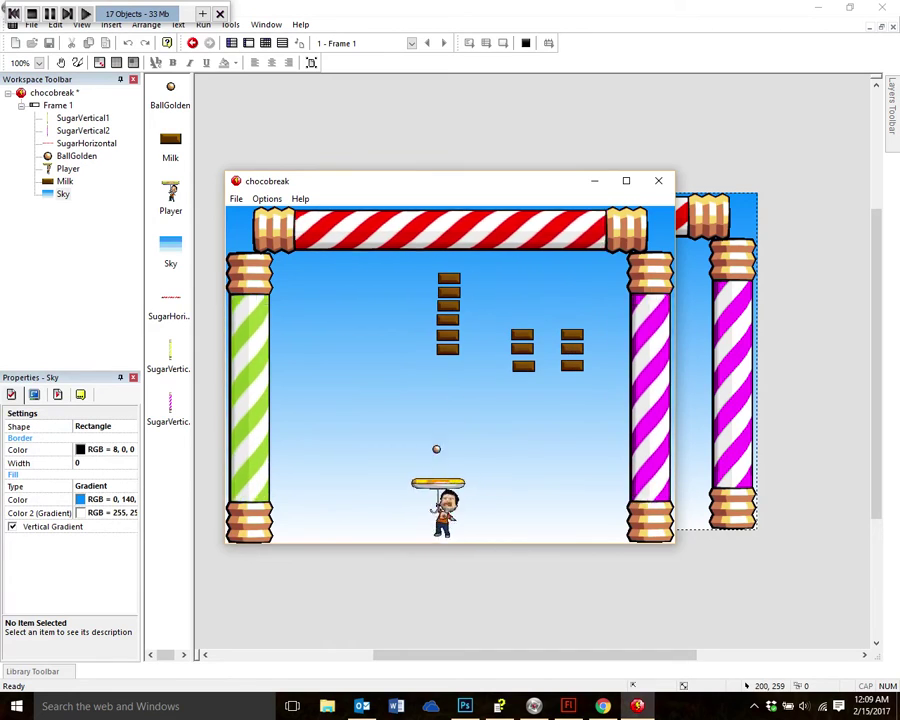
{"action": "key", "text": "Left"}
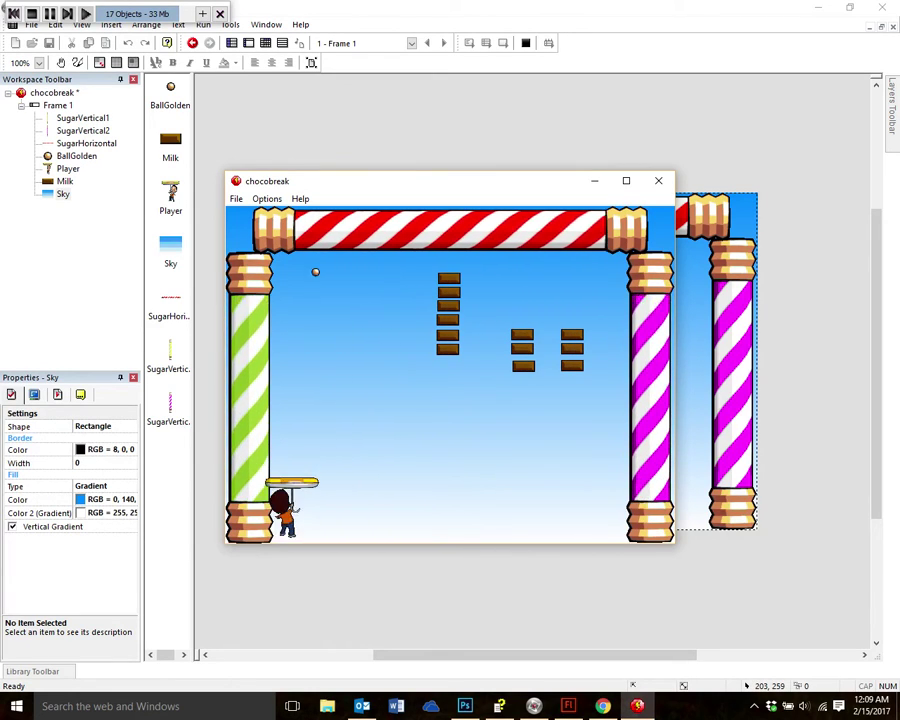
{"action": "key", "text": "Right"}
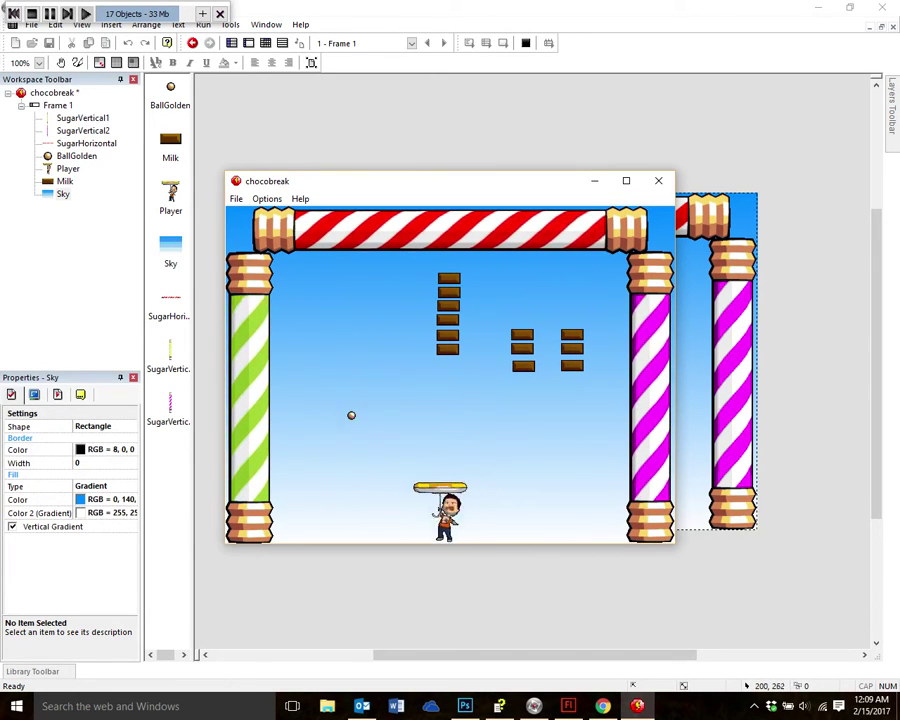
{"action": "key", "text": "Right"}
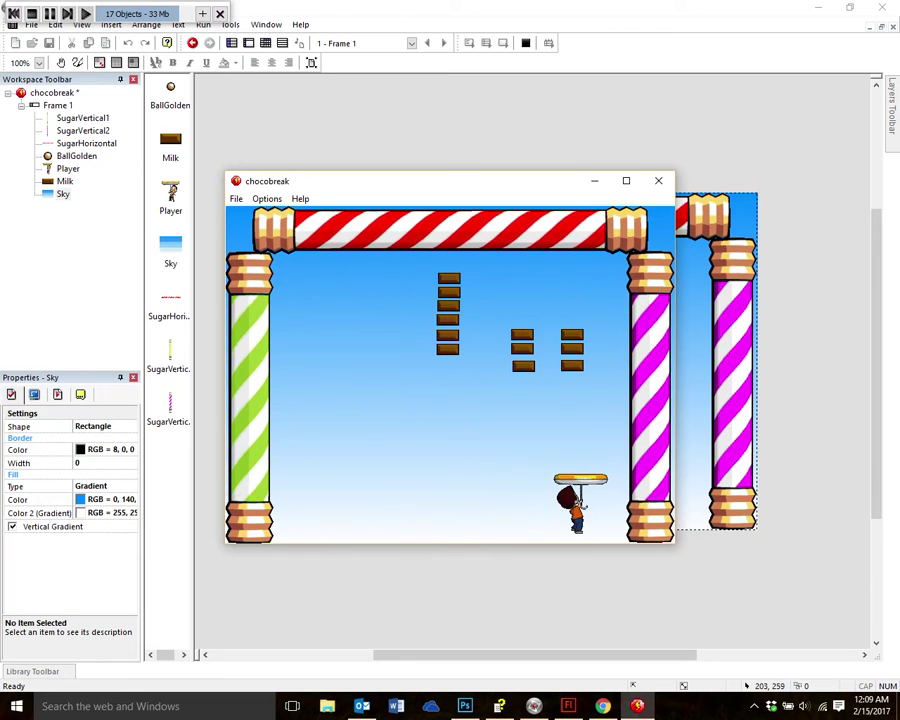
{"action": "key", "text": "Left"}
{"action": "key", "text": "Right"}
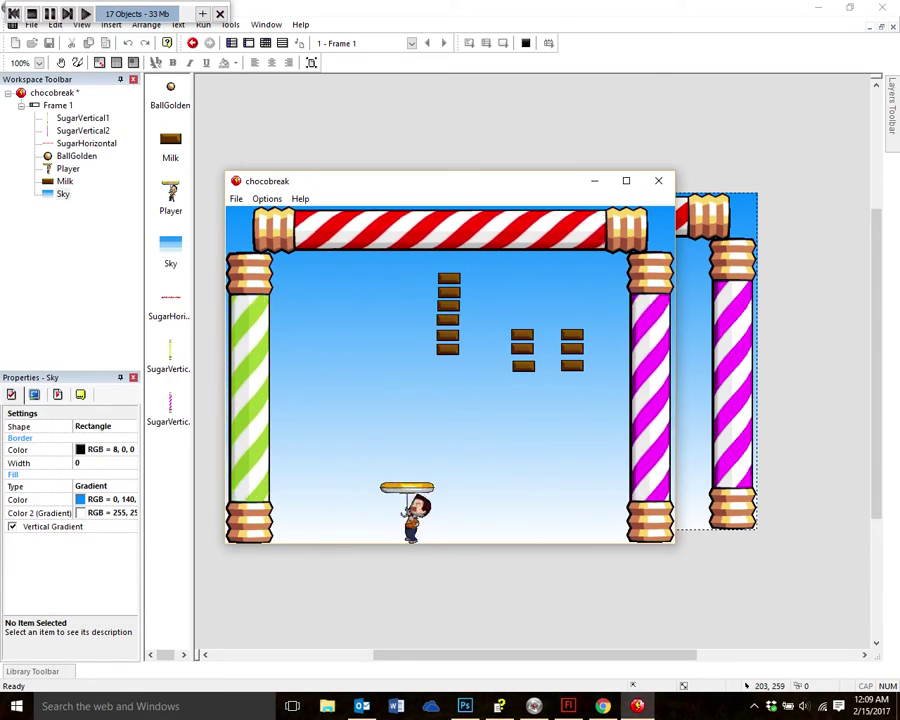
{"action": "key", "text": "Right"}
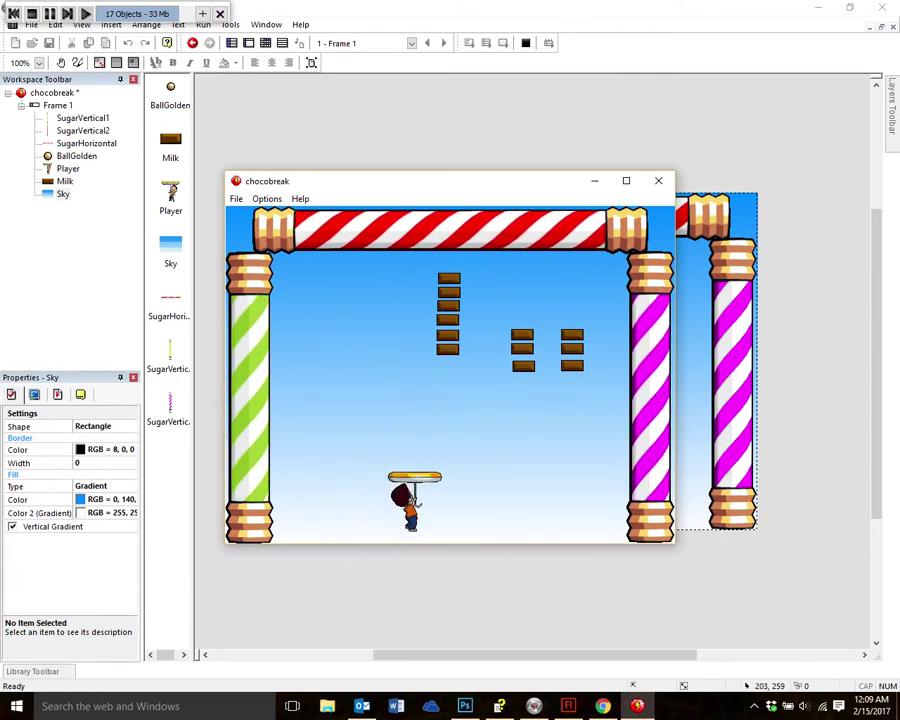
{"action": "key", "text": "alt+F4"}
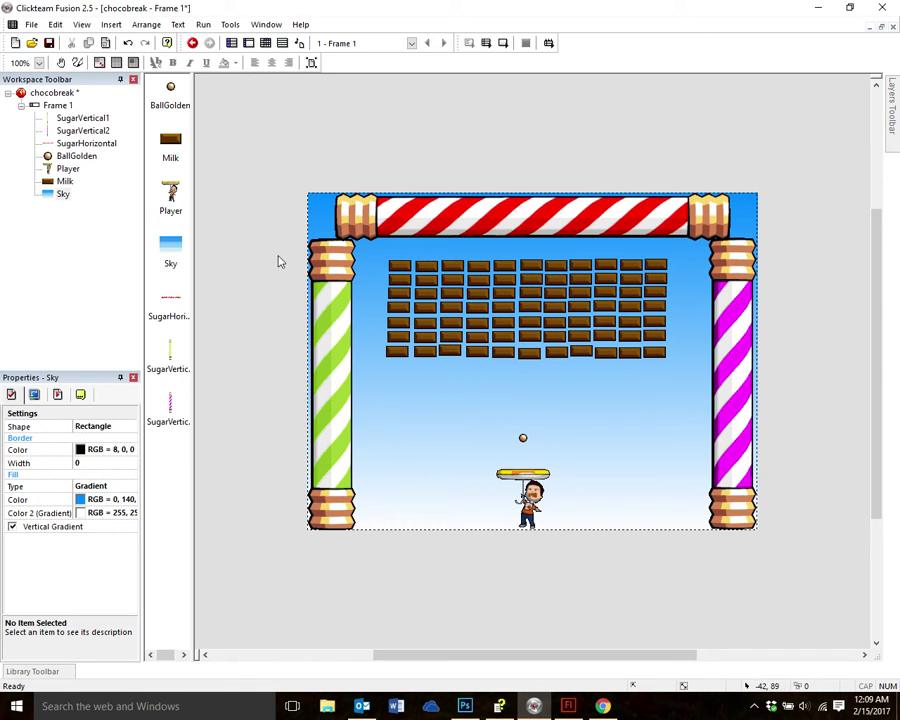
Add a Bounce movement action for BallGolden to the event where it collides with the Milk brick
{"action": "left_click", "coordinate": [266, 44]}
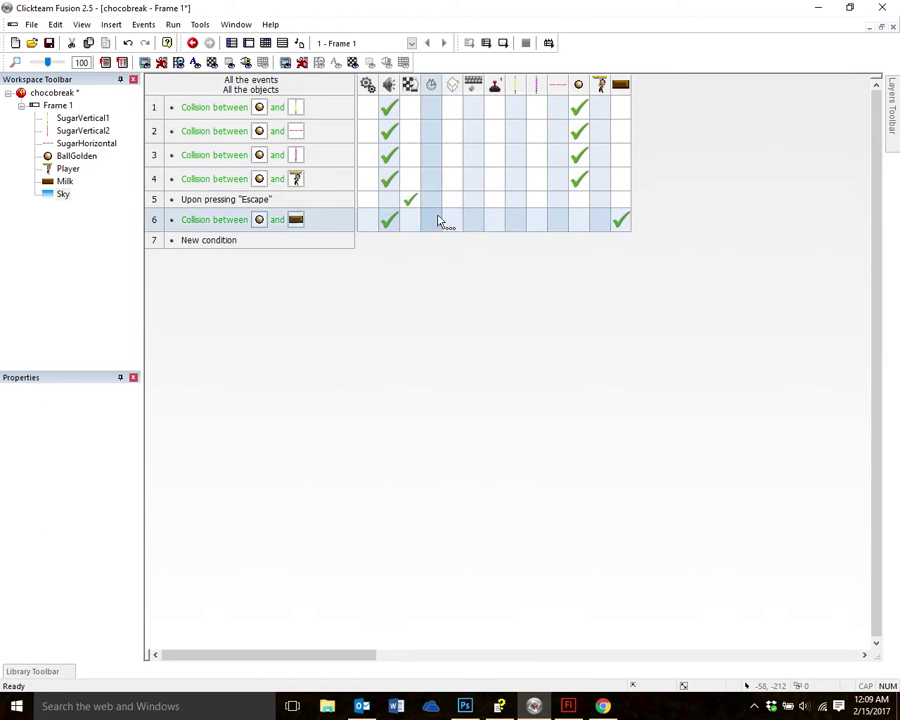
{"action": "right_click", "coordinate": [580, 225]}
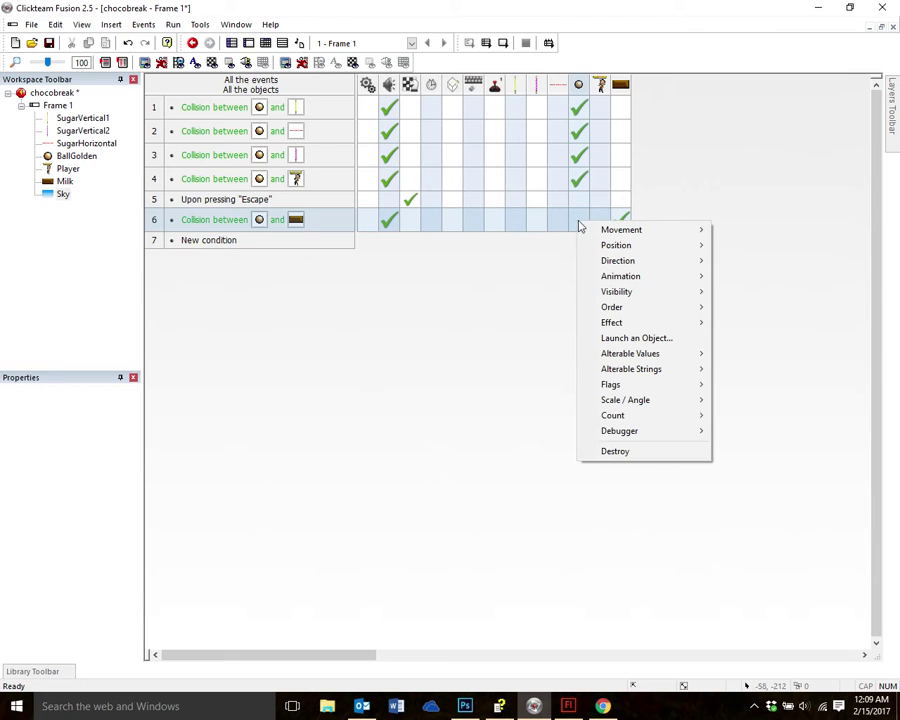
{"action": "mouse_move", "coordinate": [604, 230]}
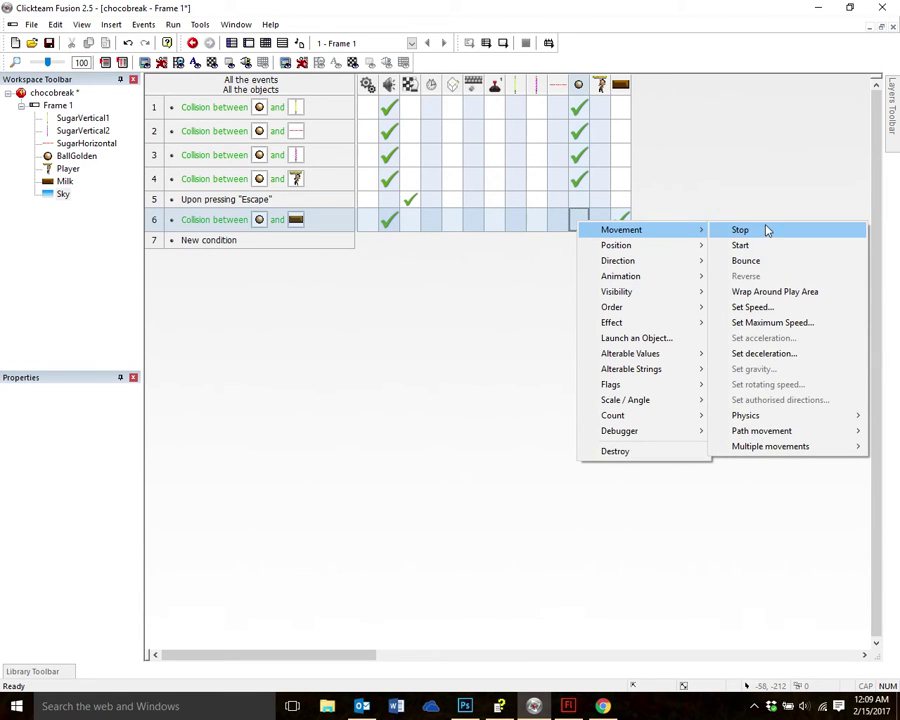
{"action": "left_click", "coordinate": [771, 263]}
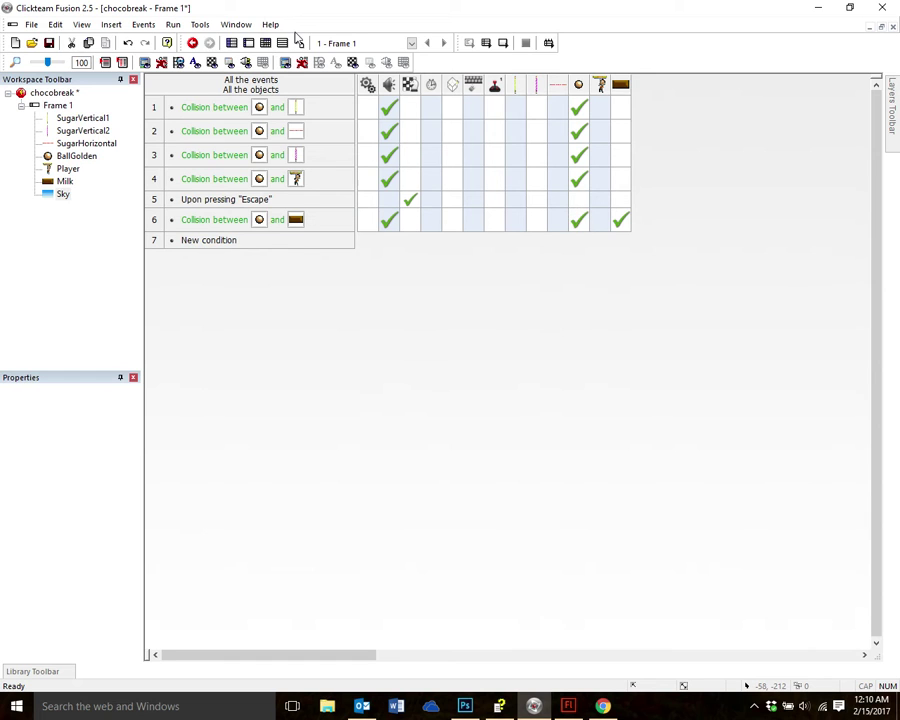
Run the frame again and play with the paddle to test the ball's bounce off the Milk bricks, then quit the game
{"action": "left_click", "coordinate": [502, 43]}
{"action": "key", "text": "Right"}
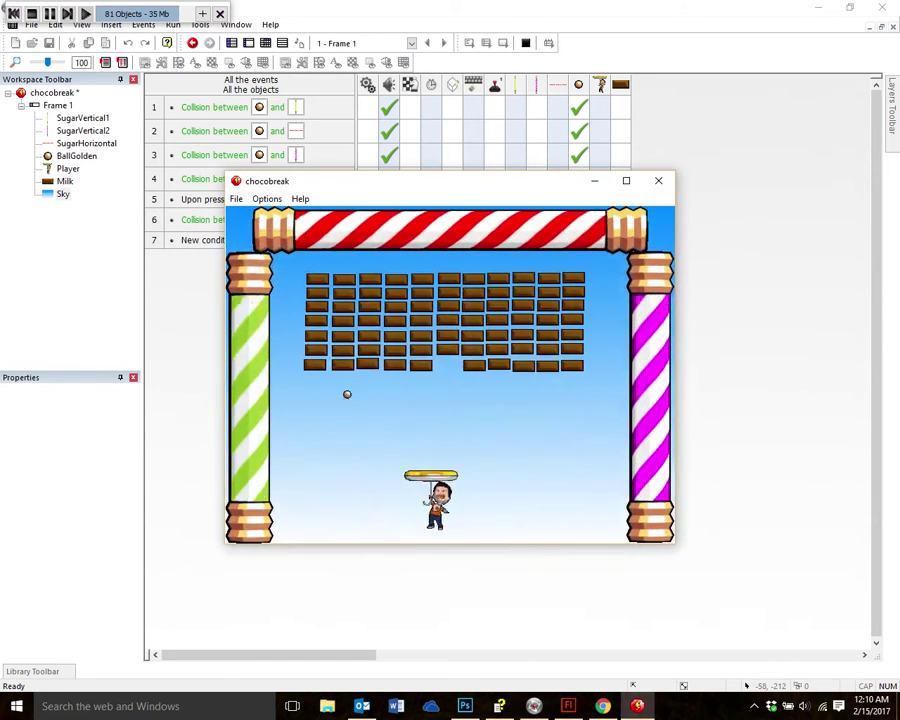
{"action": "key", "text": "Left"}
{"action": "key", "text": "Right"}
{"action": "key", "text": "Left"}
{"action": "key", "text": "Right"}
{"action": "key", "text": "Left"}
{"action": "key", "text": "Right"}
{"action": "key", "text": "Left"}
{"action": "key", "text": "Right"}
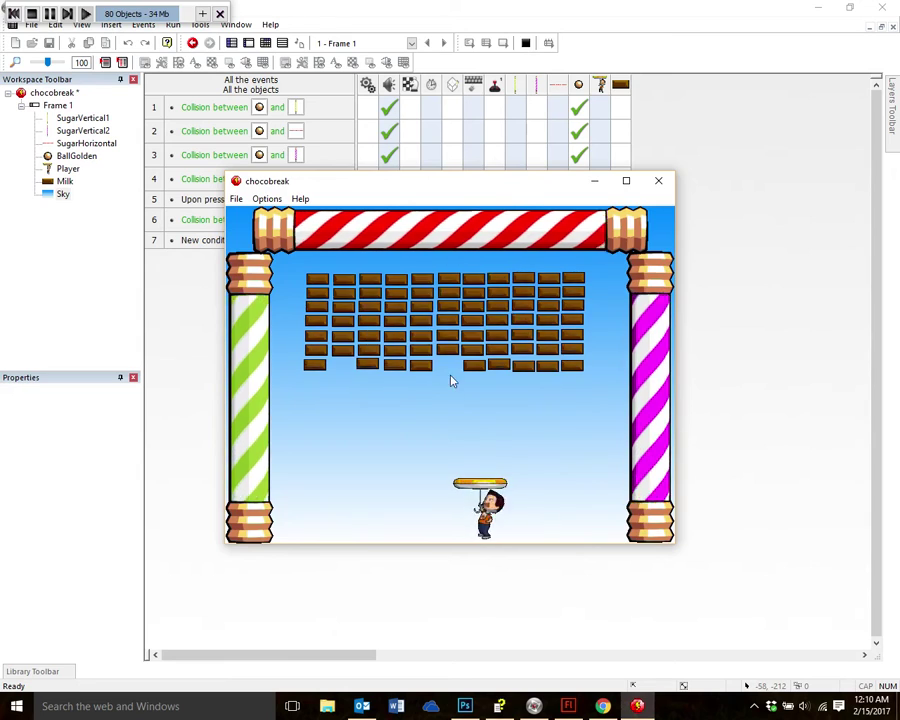
{"action": "key", "text": "Escape"}
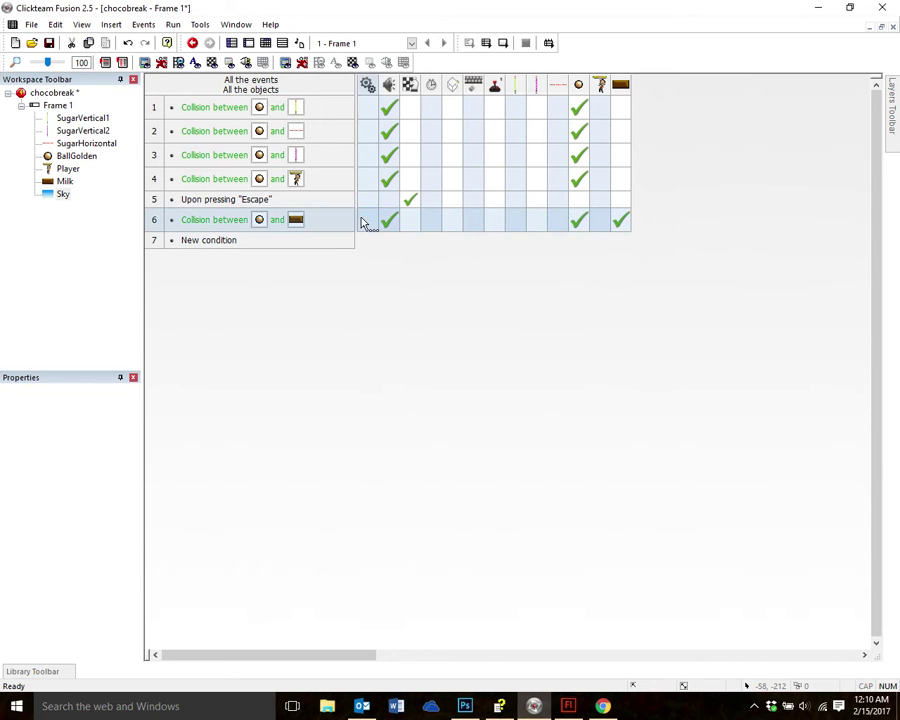
Insert a Score object from the Games category into Frame 1, between the player and the pink pillar
{"action": "double_click", "coordinate": [58, 105]}
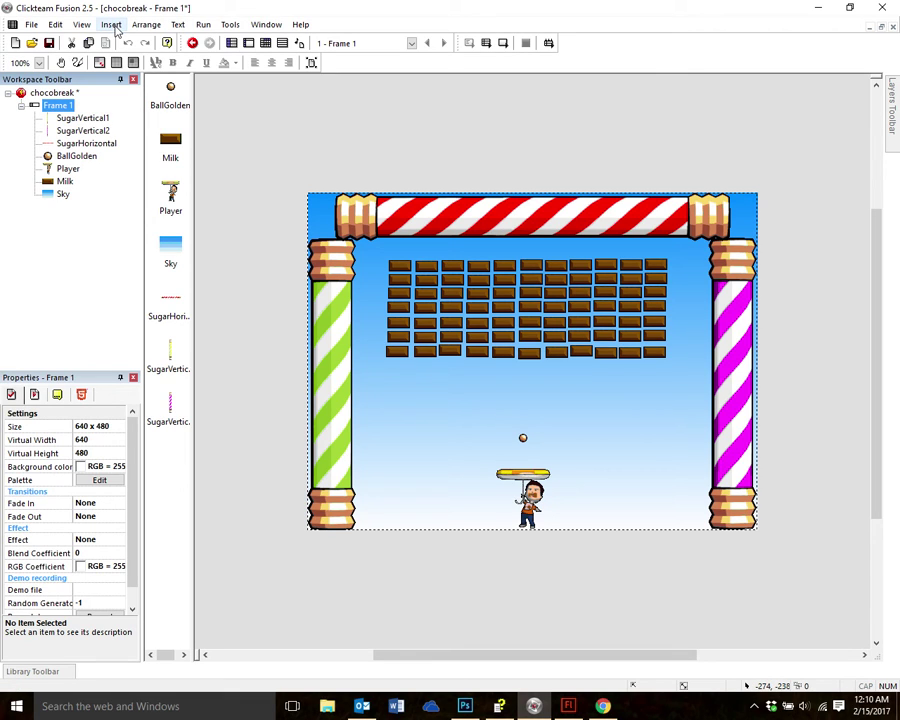
{"action": "left_click", "coordinate": [112, 25]}
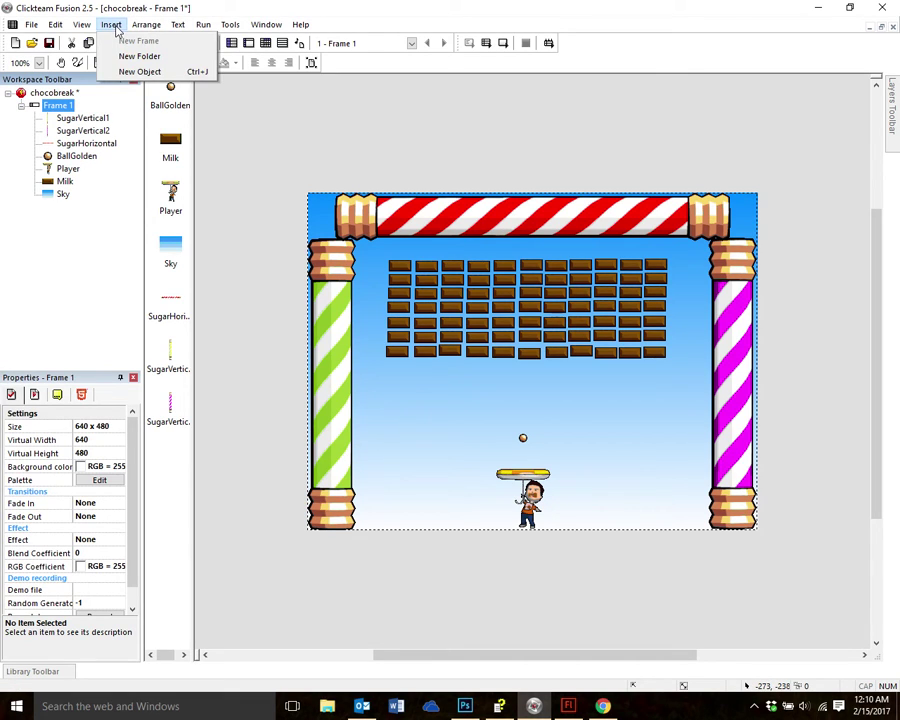
{"action": "left_click", "coordinate": [135, 72]}
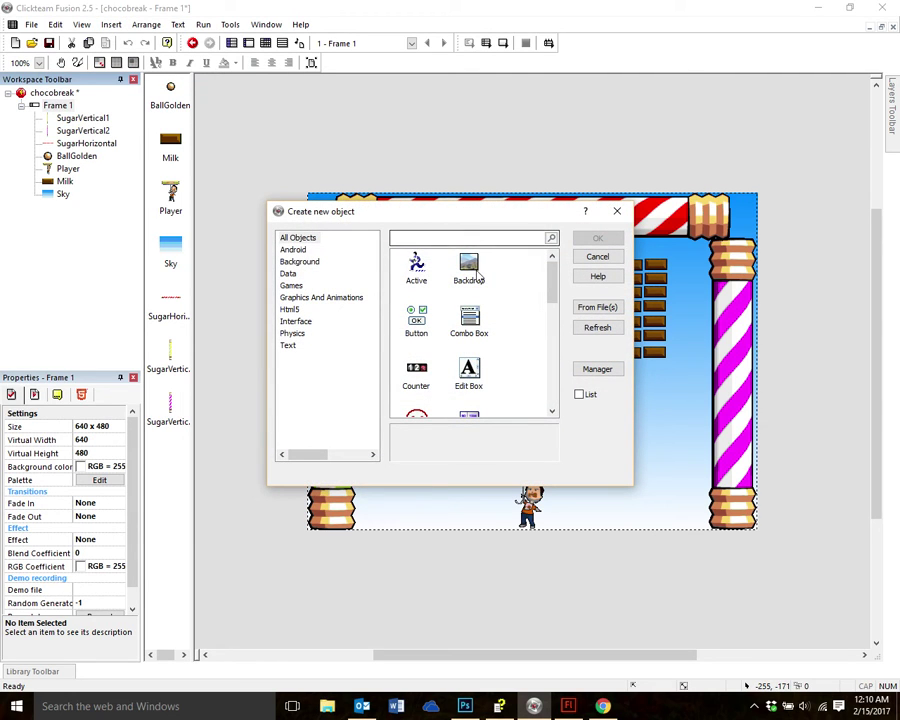
{"action": "left_click", "coordinate": [292, 286]}
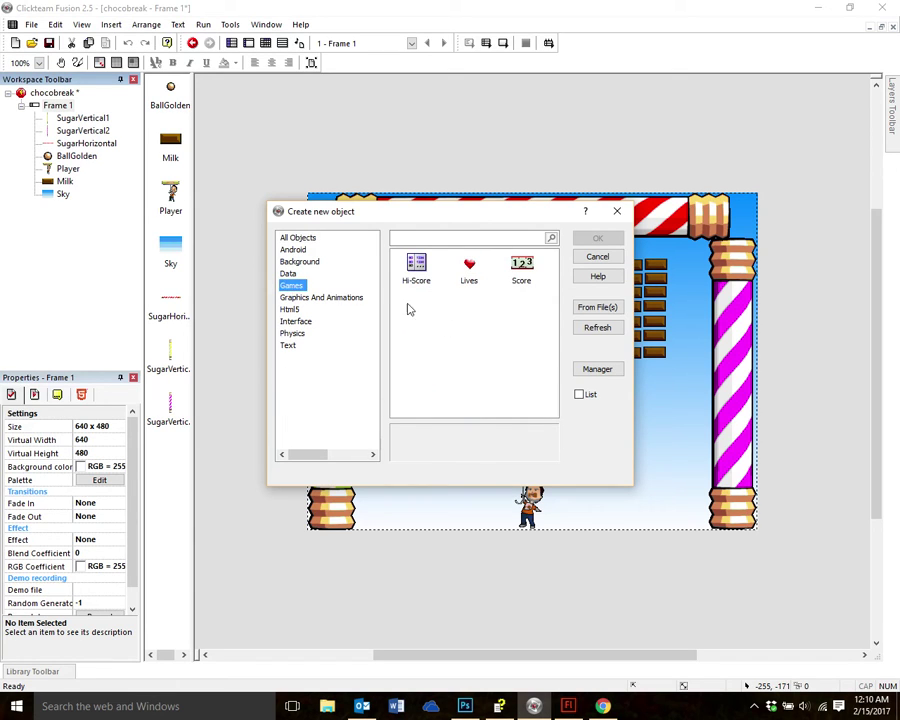
{"action": "left_click", "coordinate": [521, 266]}
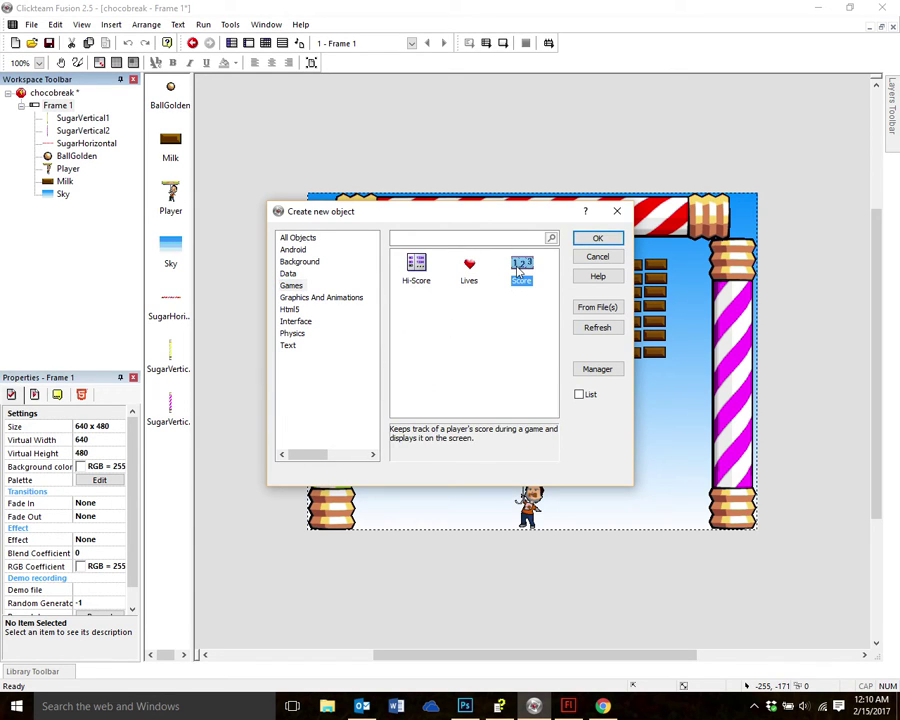
{"action": "left_click", "coordinate": [598, 239]}
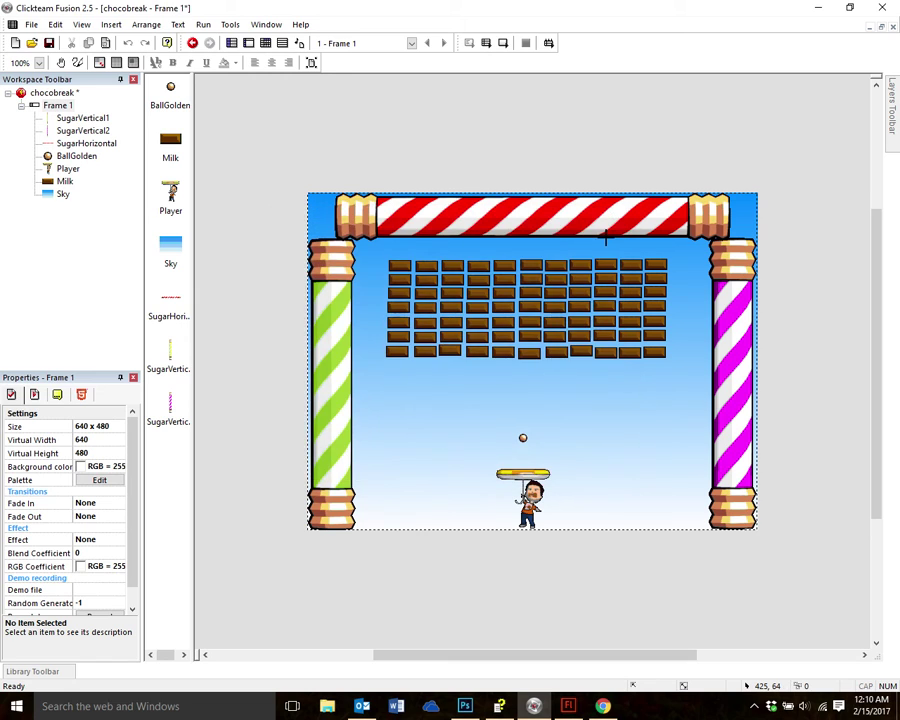
{"action": "left_click", "coordinate": [659, 497]}
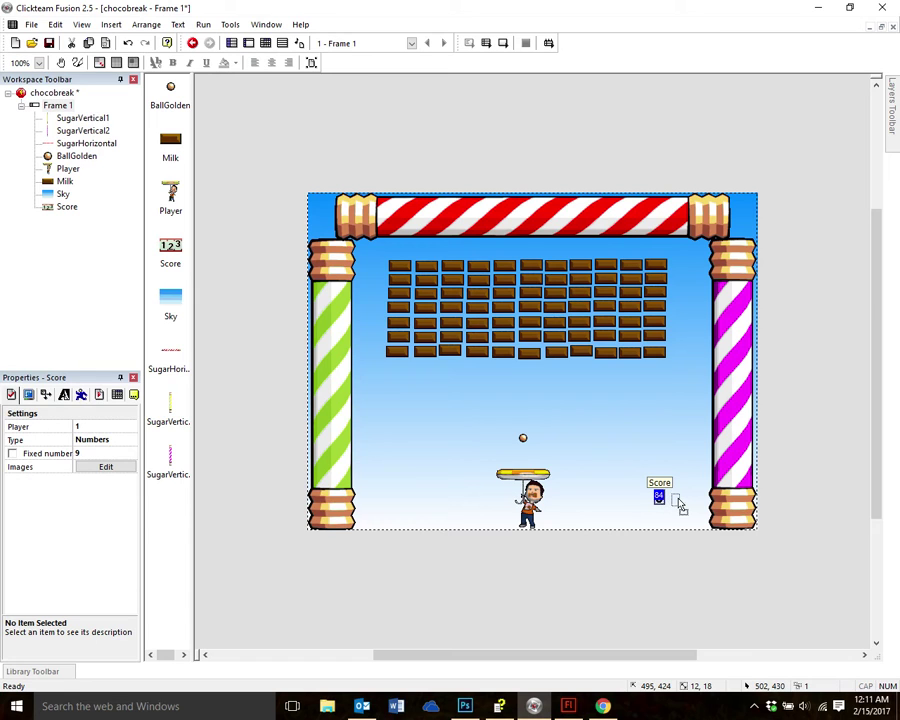
Move the Score object to the frame's lower-right corner beside the pink pillar's base and enlarge its digits
{"action": "left_click_drag", "start_coordinate": [692, 513], "coordinate": [697, 521]}
{"action": "double_click", "coordinate": [692, 516]}
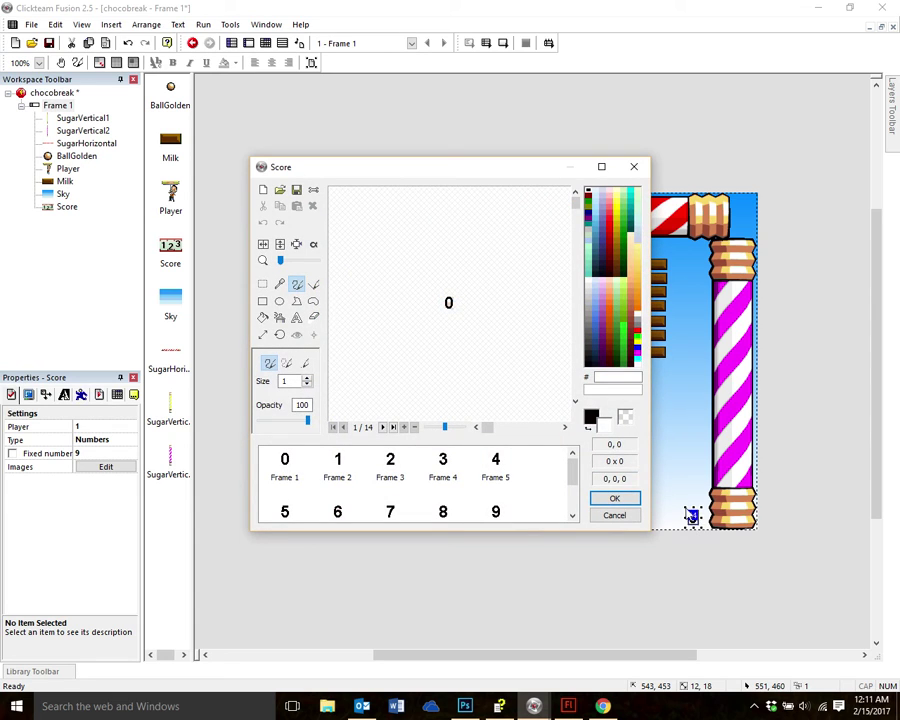
{"action": "left_click", "coordinate": [633, 167]}
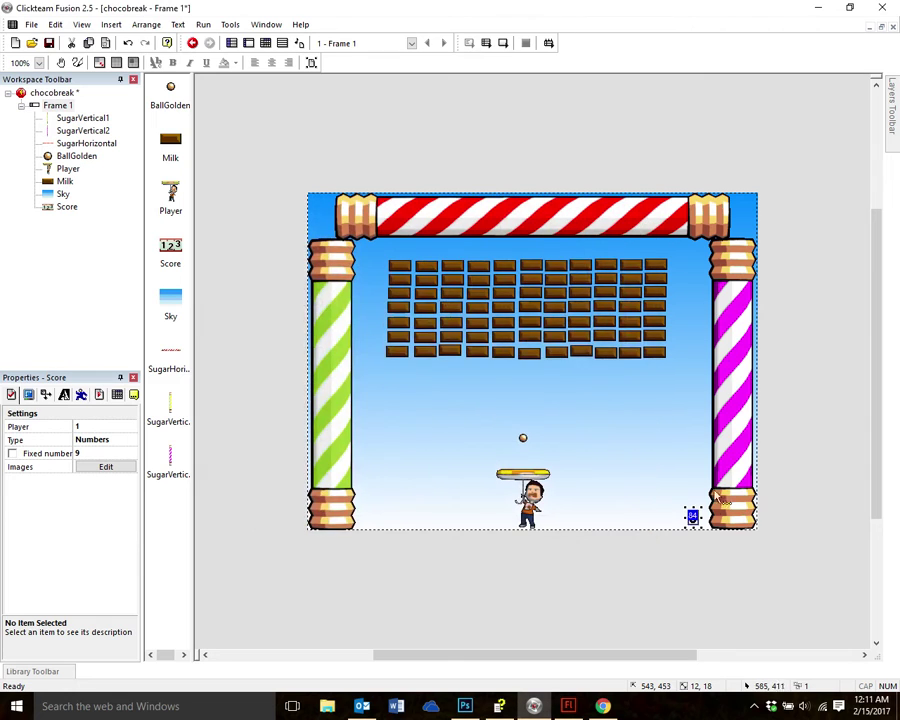
{"action": "mouse_move", "coordinate": [681, 505]}
{"action": "left_mouse_down"}
{"action": "mouse_move", "coordinate": [664, 481]}
{"action": "mouse_move", "coordinate": [685, 502]}
{"action": "left_mouse_up"}
{"action": "left_click", "coordinate": [692, 474]}
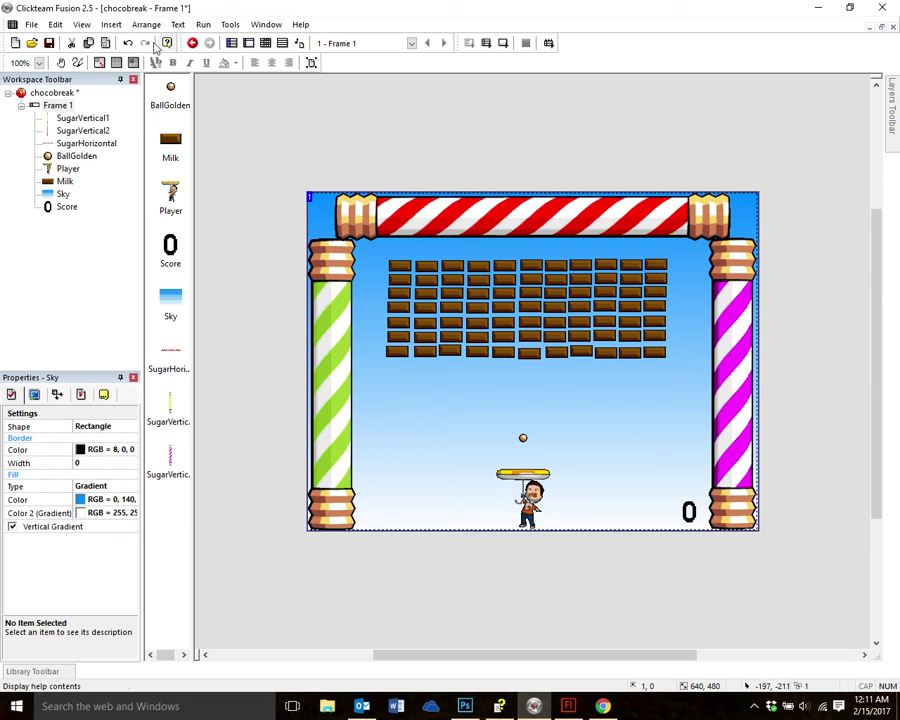
Insert a Lives object from the Games category into Frame 1 and place it just beside the green pillar's base
{"action": "left_click", "coordinate": [109, 25]}
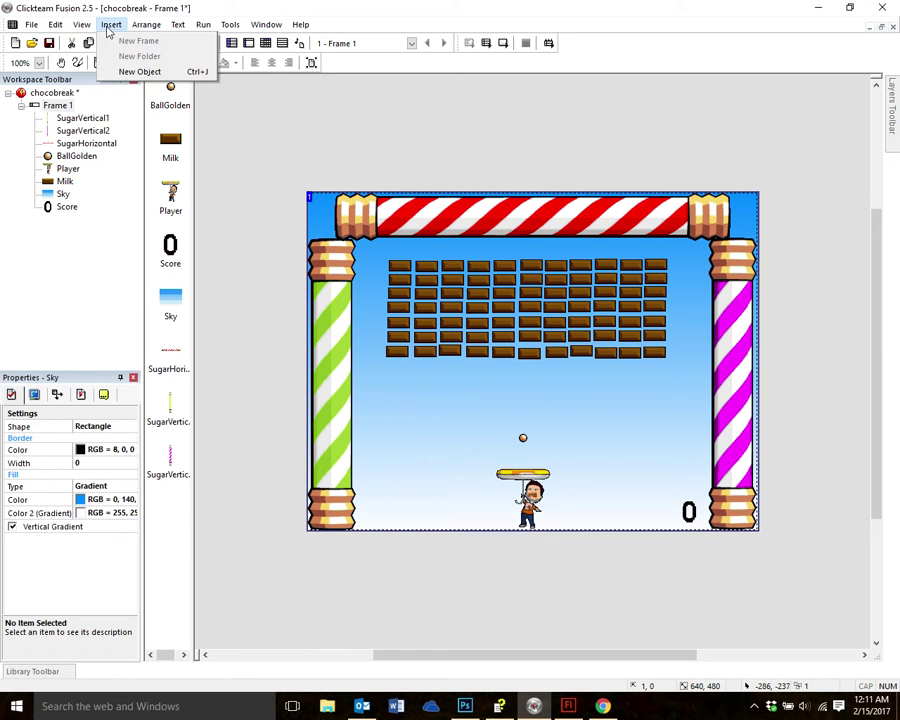
{"action": "left_click", "coordinate": [130, 71]}
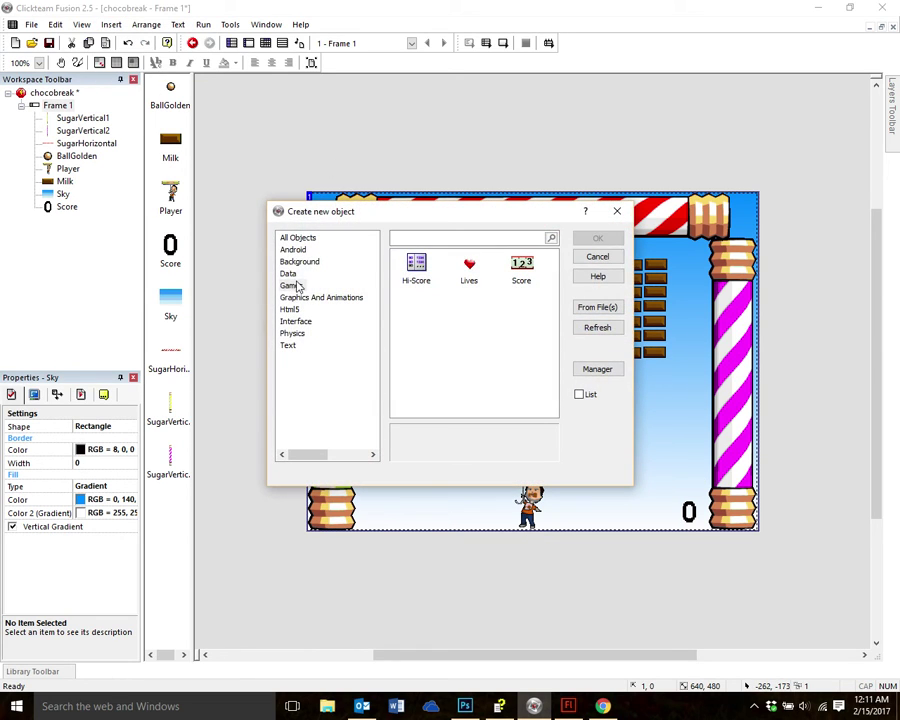
{"action": "left_click", "coordinate": [294, 286]}
{"action": "left_click", "coordinate": [469, 270]}
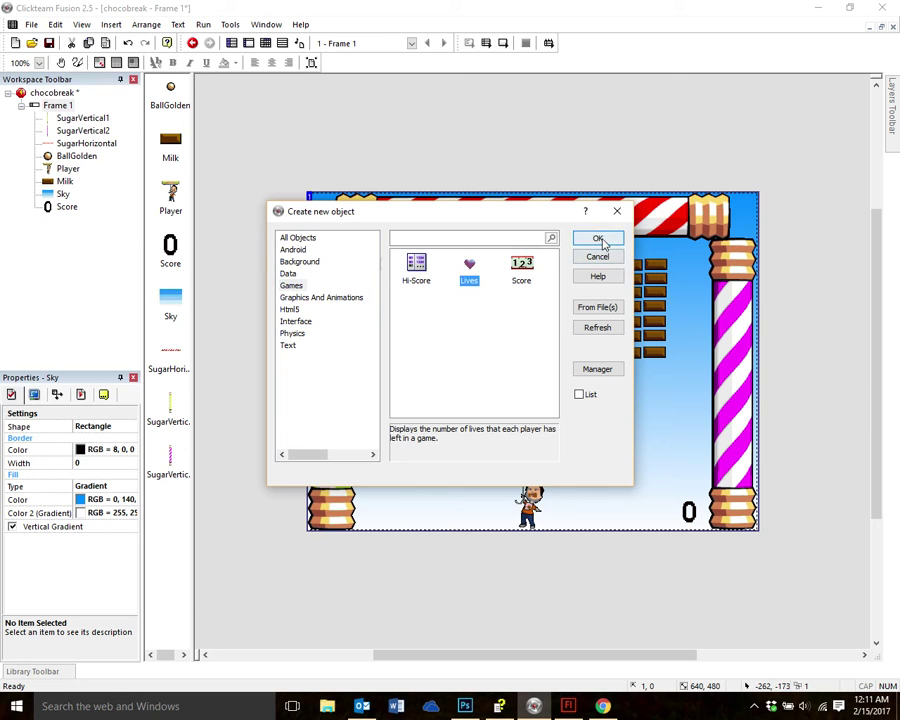
{"action": "left_click", "coordinate": [597, 238]}
{"action": "left_click", "coordinate": [377, 493]}
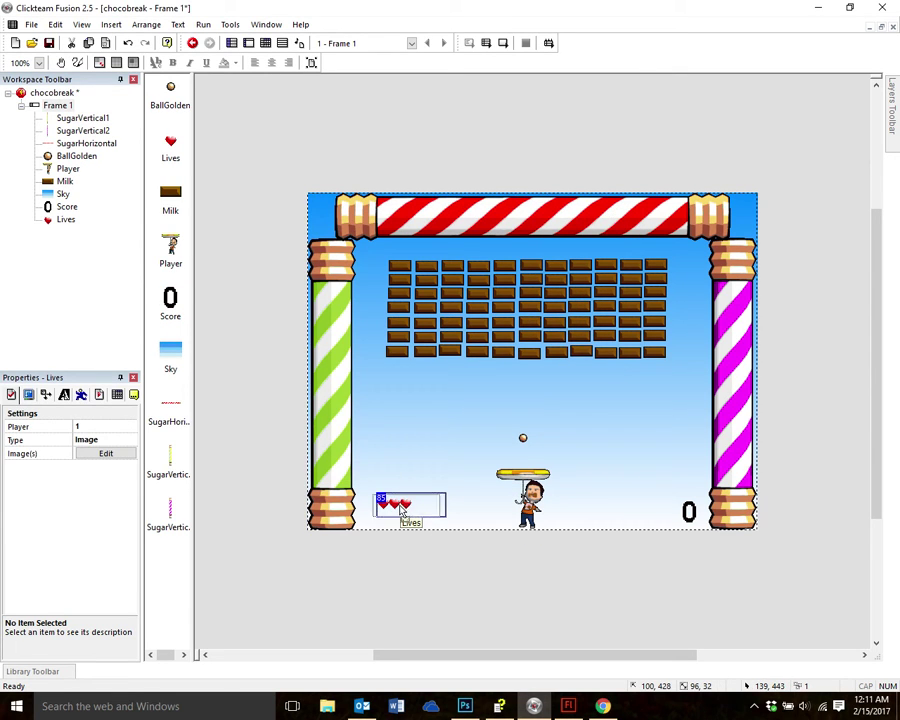
{"action": "left_click_drag", "start_coordinate": [397, 514], "coordinate": [389, 514]}
{"action": "left_click", "coordinate": [427, 485]}
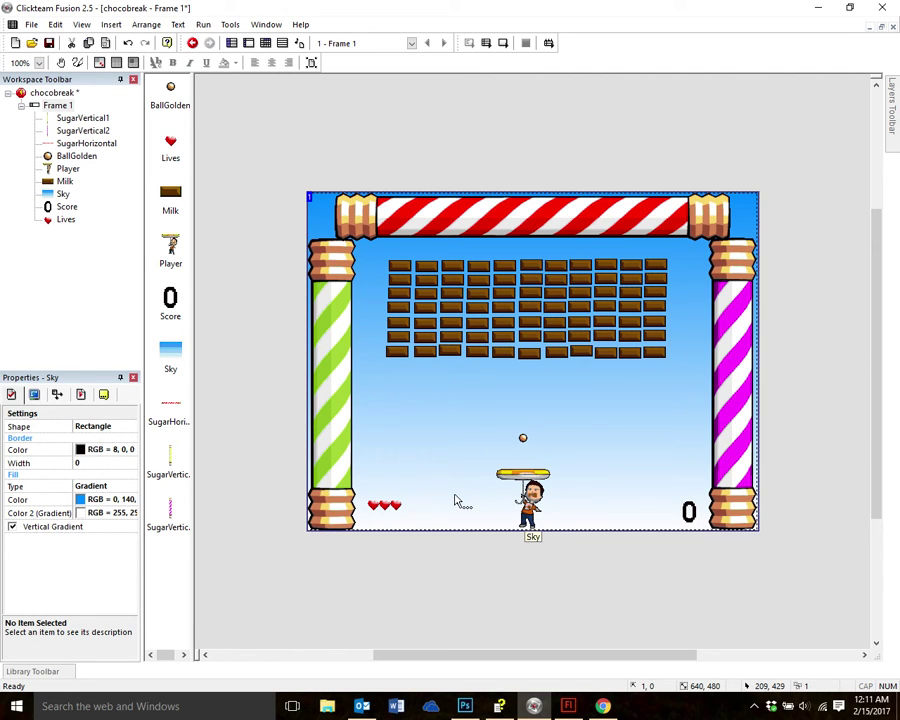
Open the frame's event editor and examine the actions available for the Player object in the ball and Milk brick collision event
{"action": "left_click", "coordinate": [266, 45]}
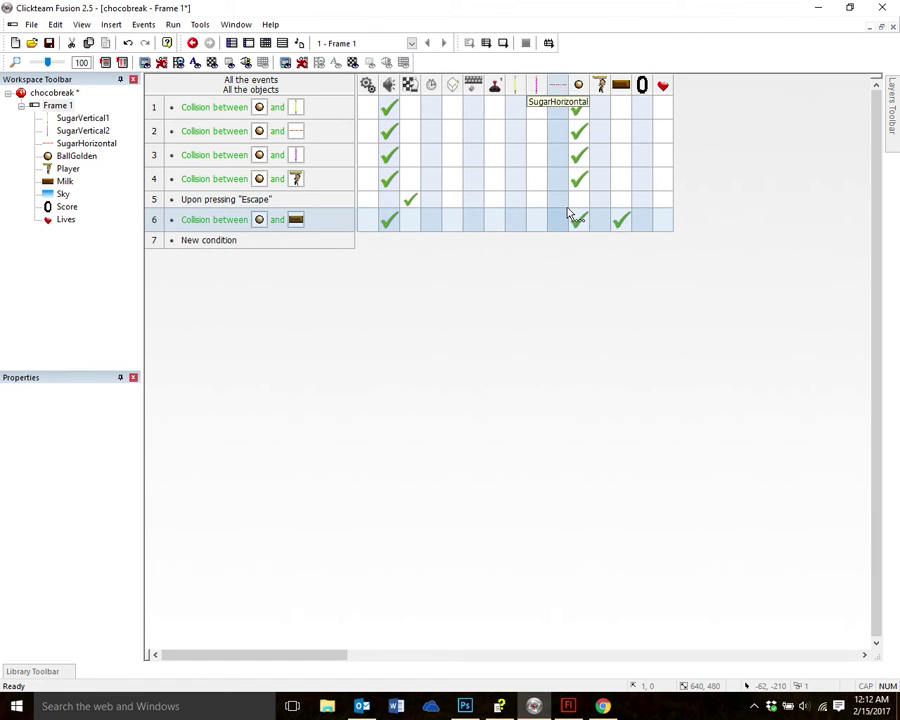
{"action": "left_click", "coordinate": [601, 222]}
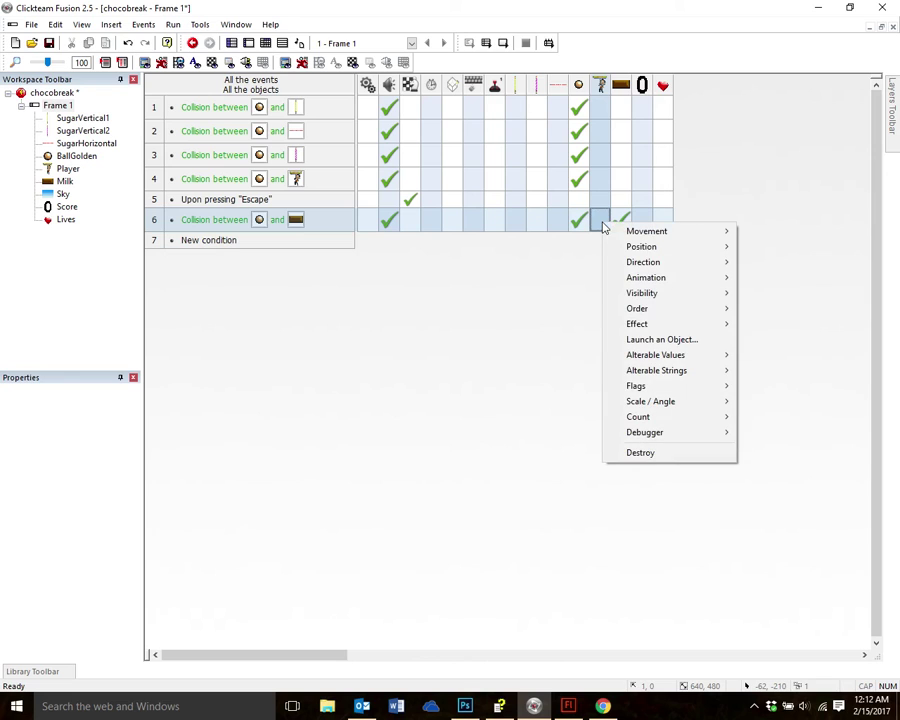
{"action": "mouse_move", "coordinate": [663, 300]}
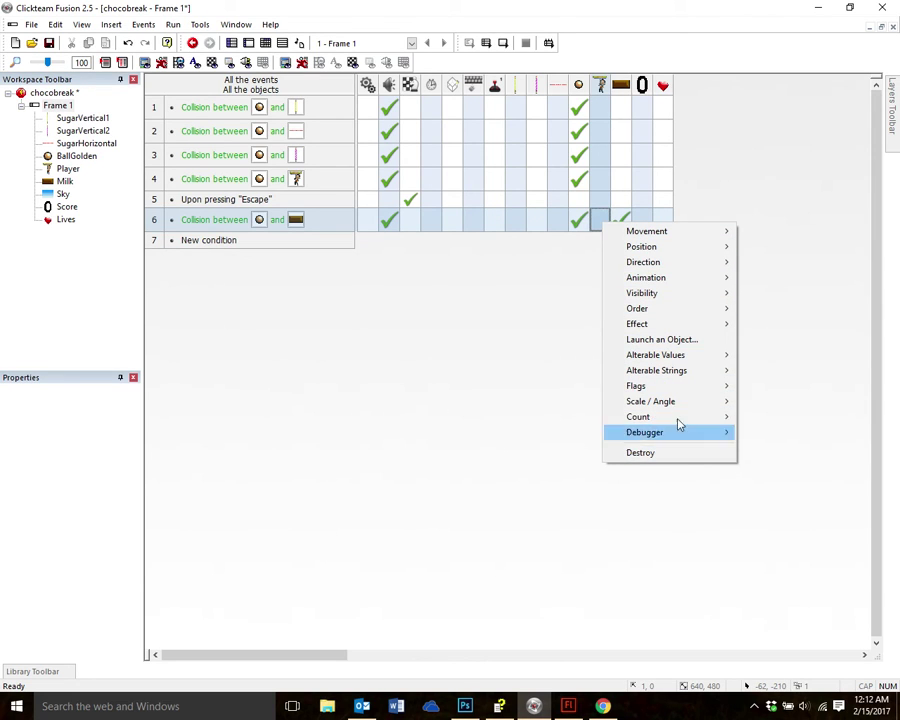
{"action": "mouse_move", "coordinate": [699, 233]}
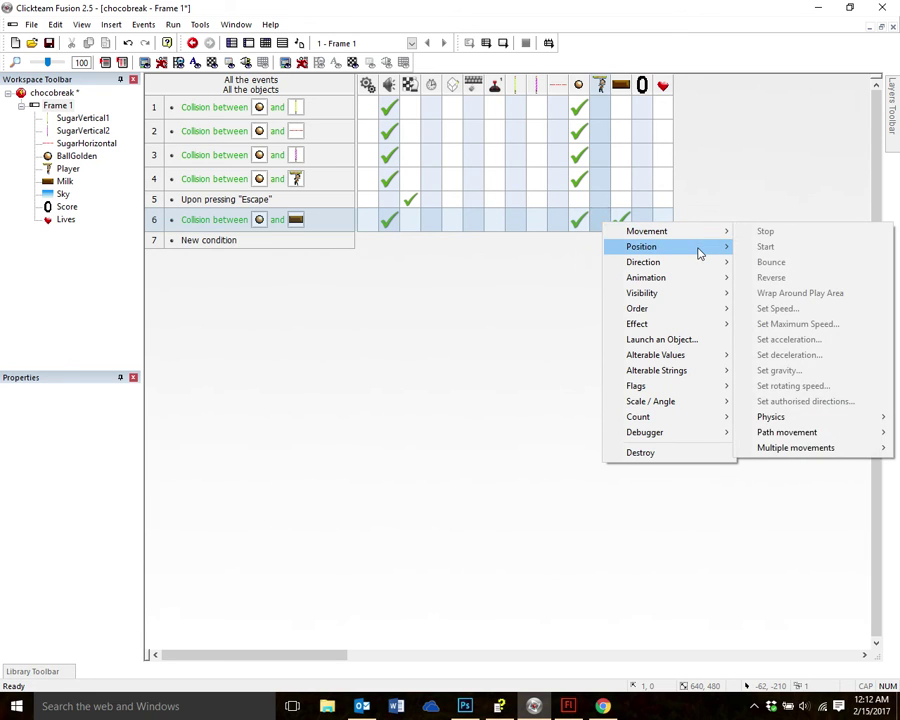
{"action": "mouse_move", "coordinate": [695, 265]}
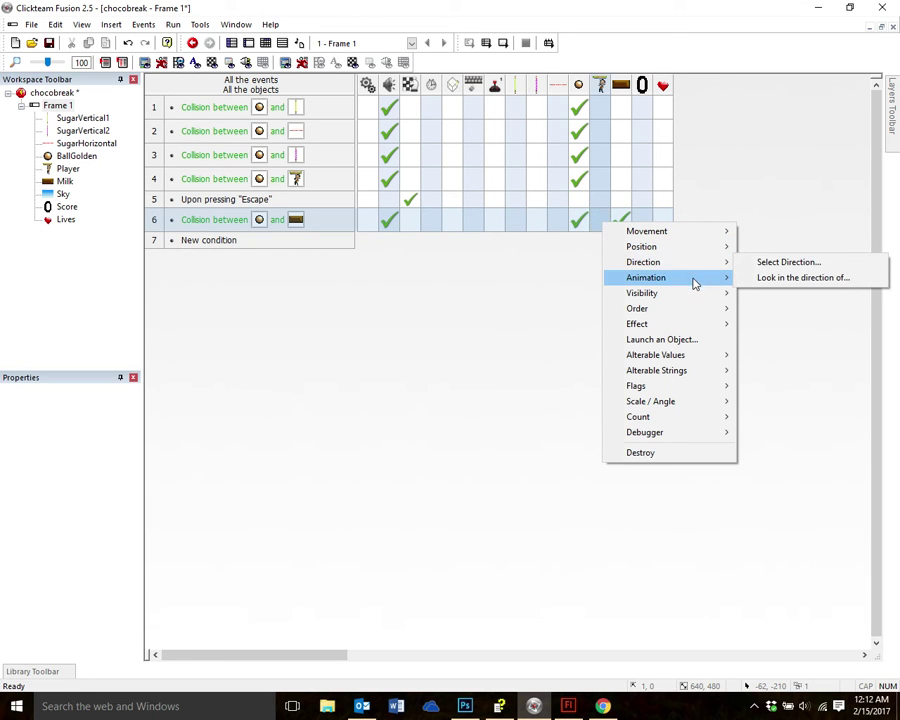
{"action": "mouse_move", "coordinate": [695, 300]}
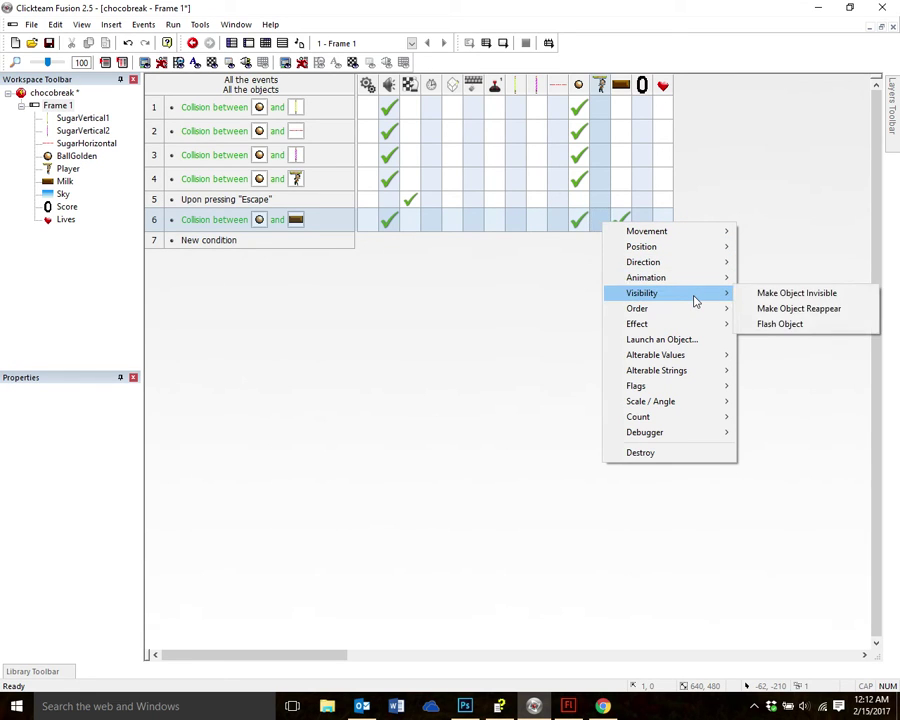
{"action": "mouse_move", "coordinate": [699, 329]}
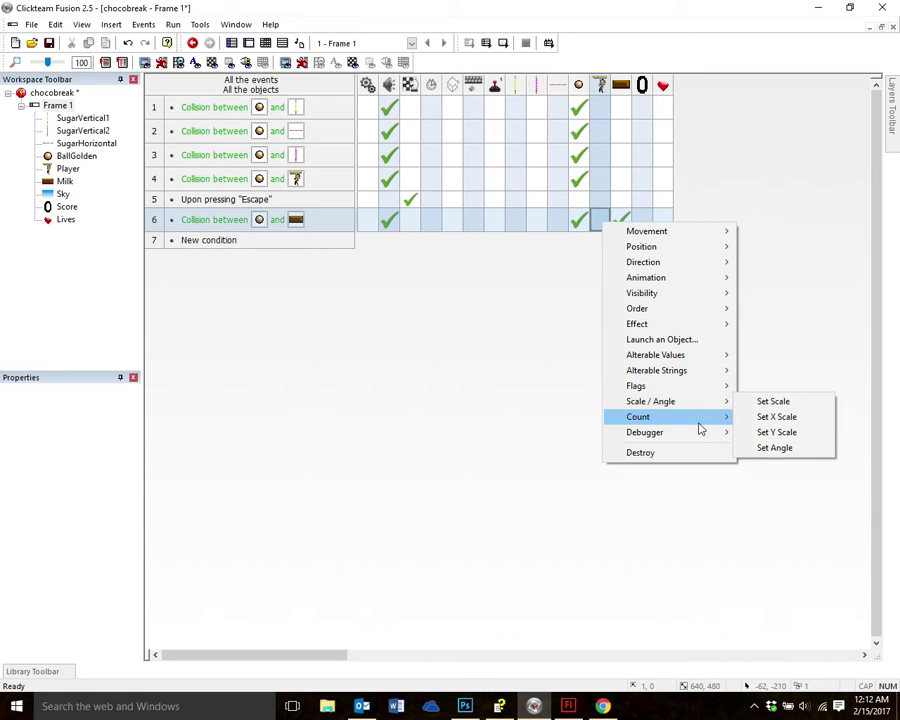
{"action": "mouse_move", "coordinate": [701, 428]}
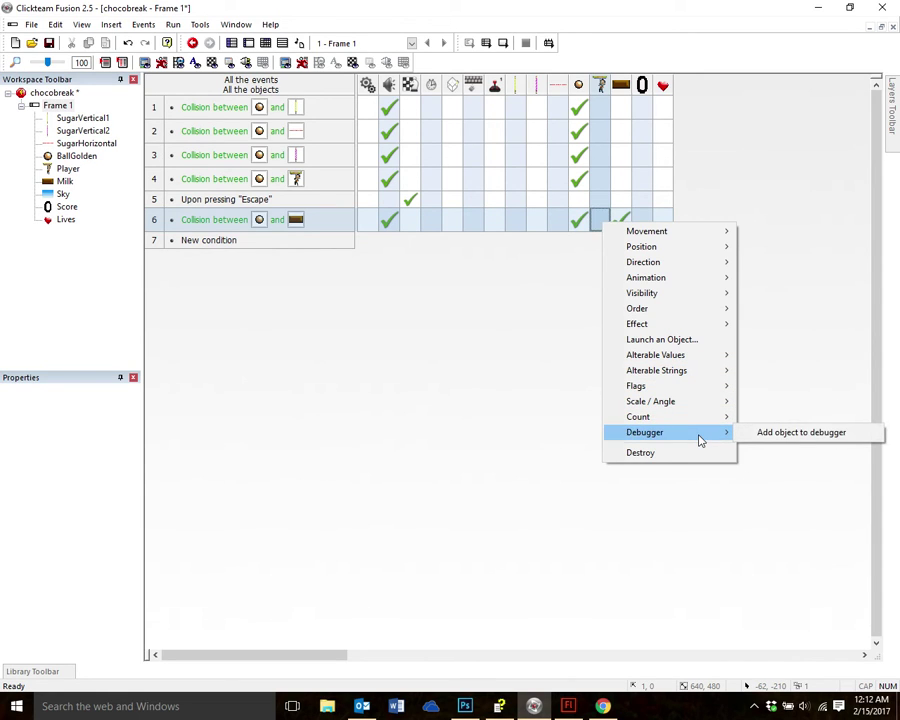
{"action": "left_click", "coordinate": [578, 271]}
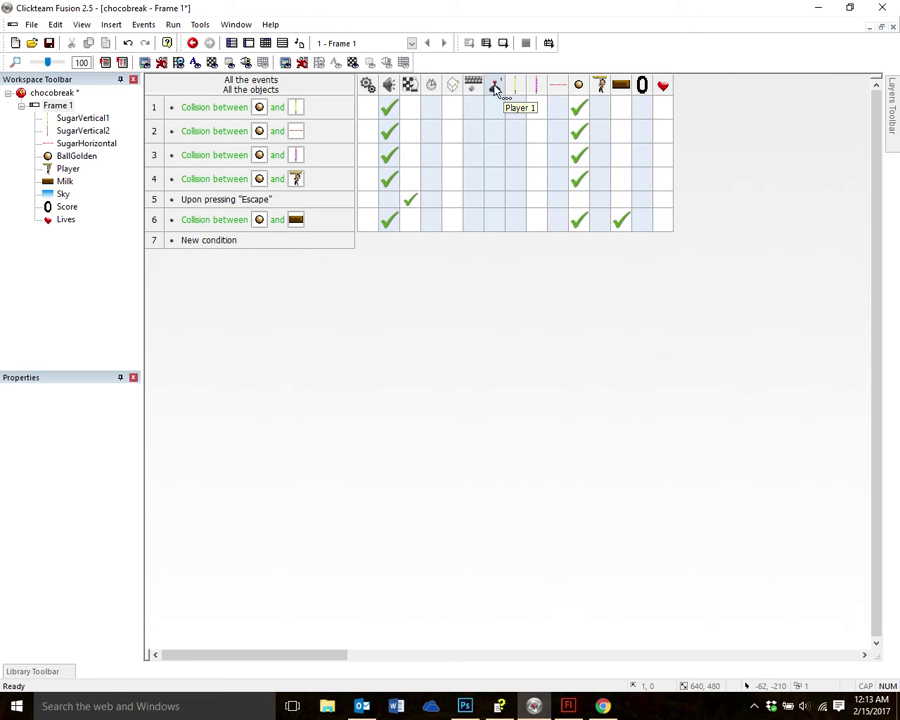
Add an action to the ball and Milk brick collision event that adds 100 to Player 1's score
{"action": "left_click", "coordinate": [494, 224]}
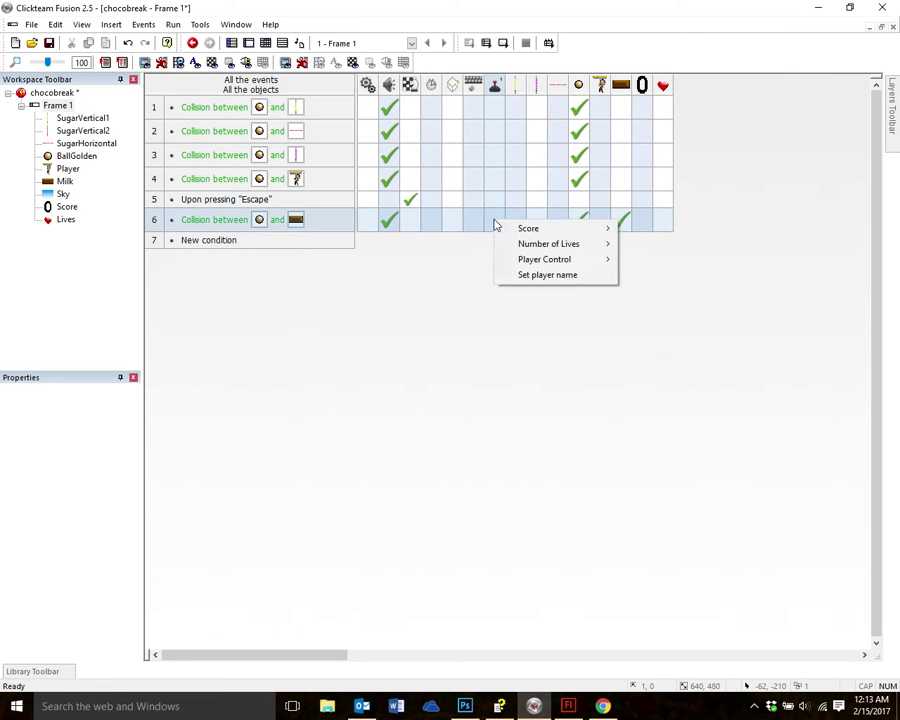
{"action": "mouse_move", "coordinate": [536, 234]}
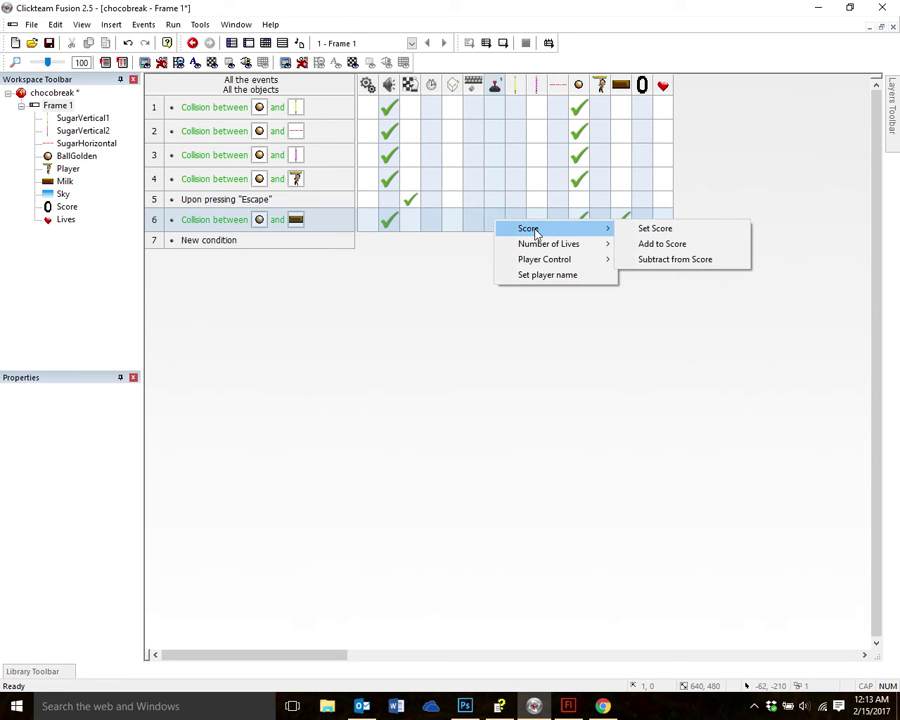
{"action": "left_click", "coordinate": [668, 246]}
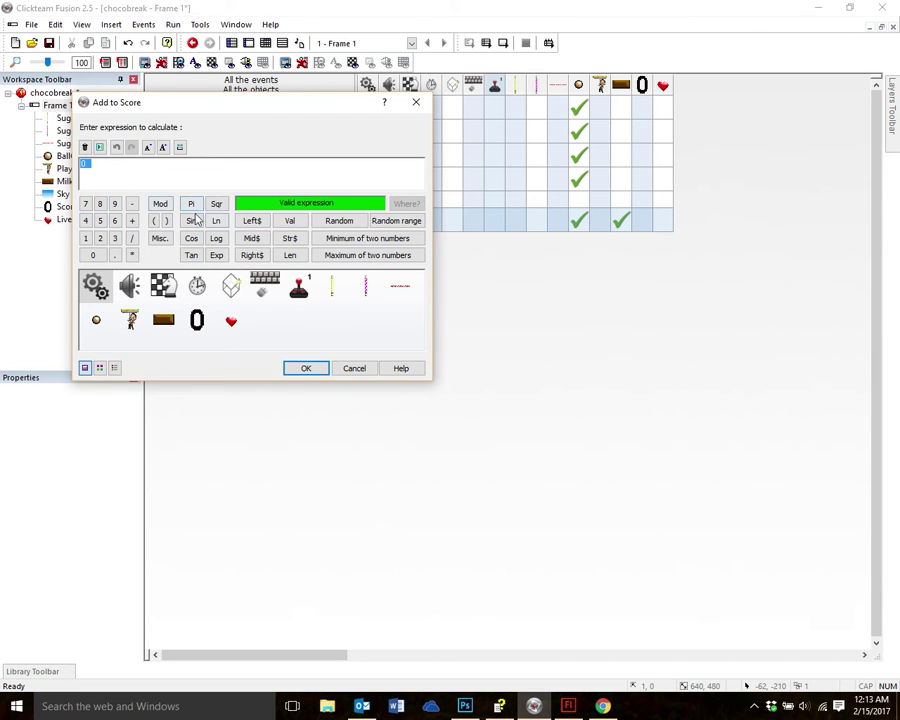
{"action": "left_click", "coordinate": [85, 238]}
{"action": "left_click", "coordinate": [93, 255]}
{"action": "left_click", "coordinate": [93, 255]}
{"action": "left_click", "coordinate": [306, 369]}
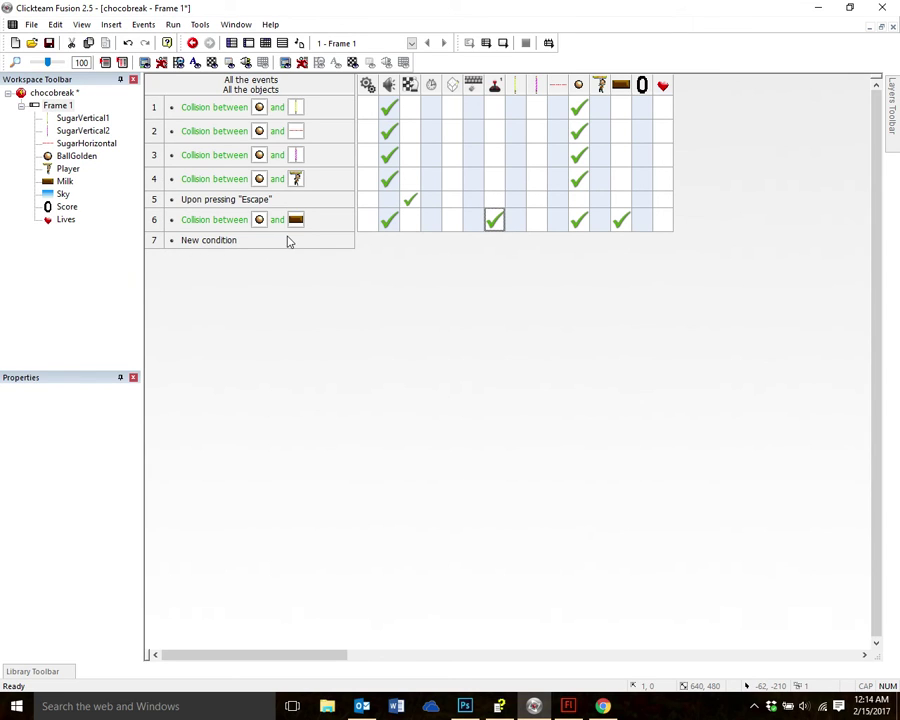
Create a new event condition testing whether BallGolden enters the play area on the bottom
{"action": "double_click", "coordinate": [220, 246]}
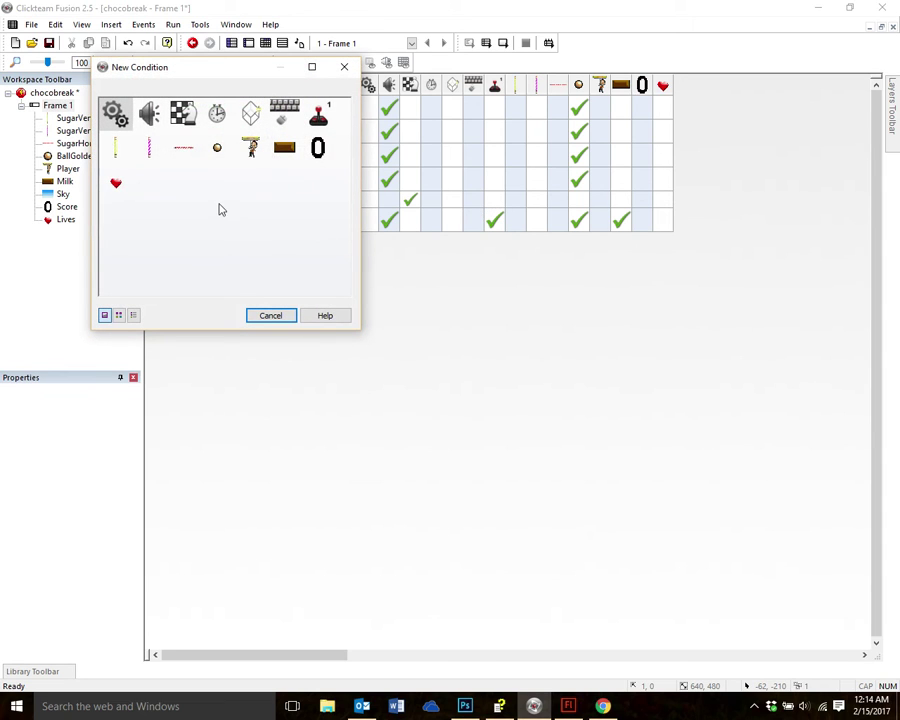
{"action": "left_click", "coordinate": [218, 150]}
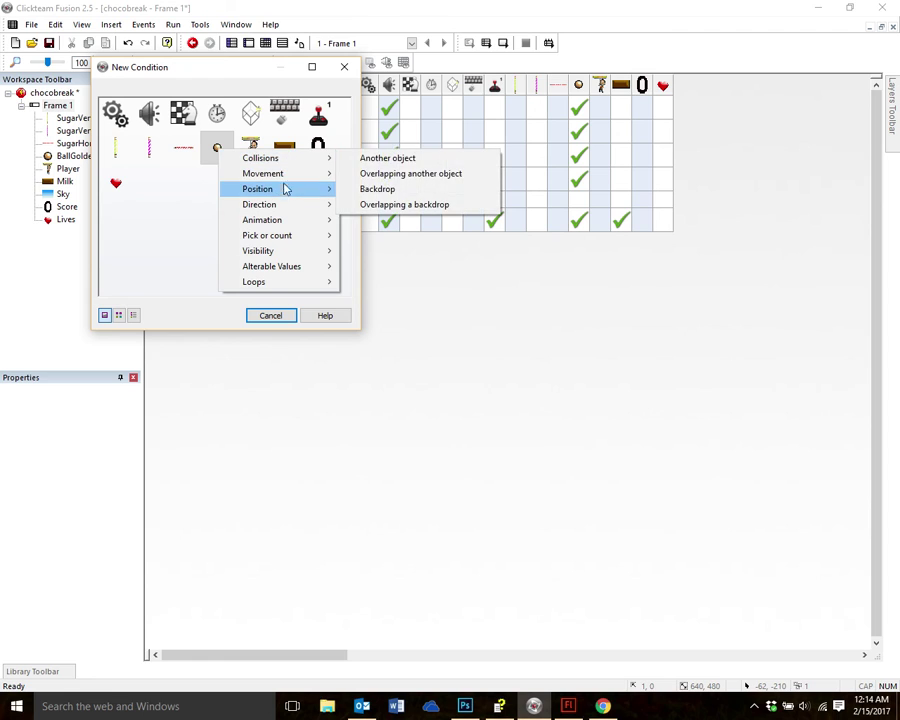
{"action": "mouse_move", "coordinate": [285, 196]}
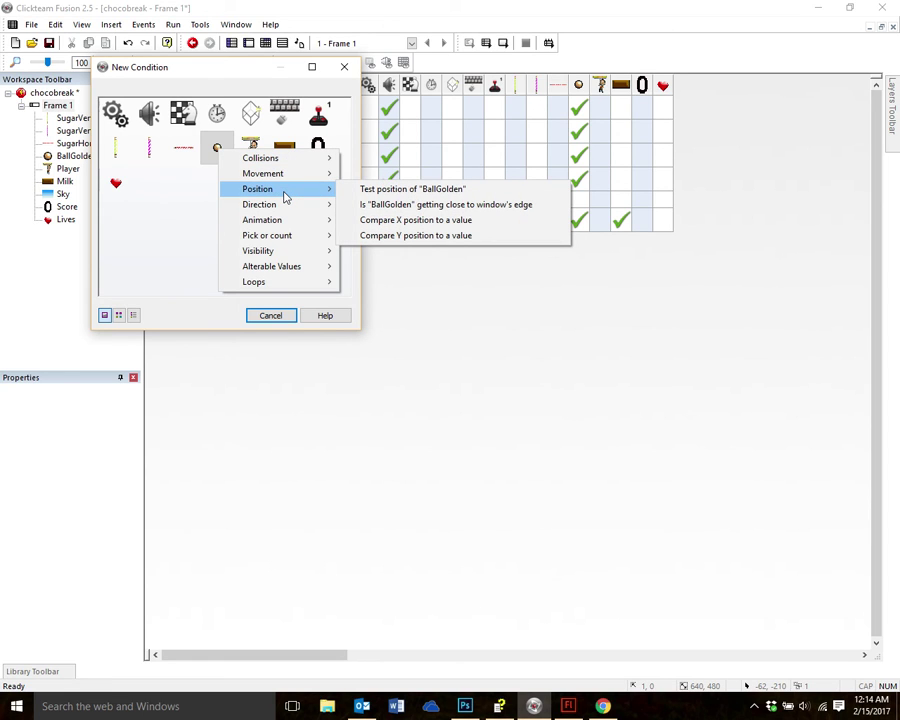
{"action": "left_click", "coordinate": [394, 190]}
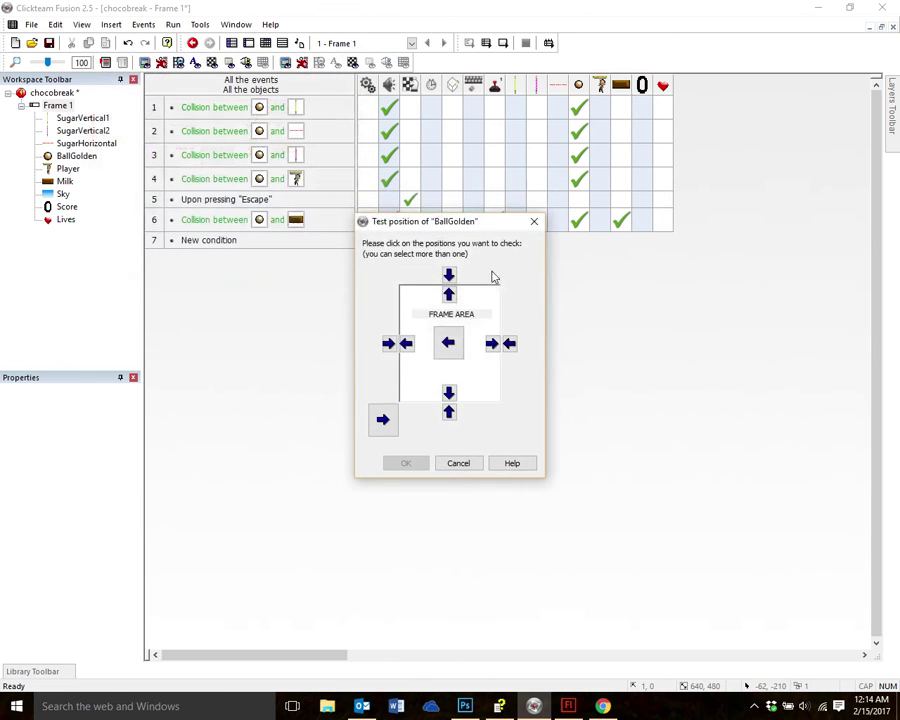
{"action": "left_click", "coordinate": [450, 413]}
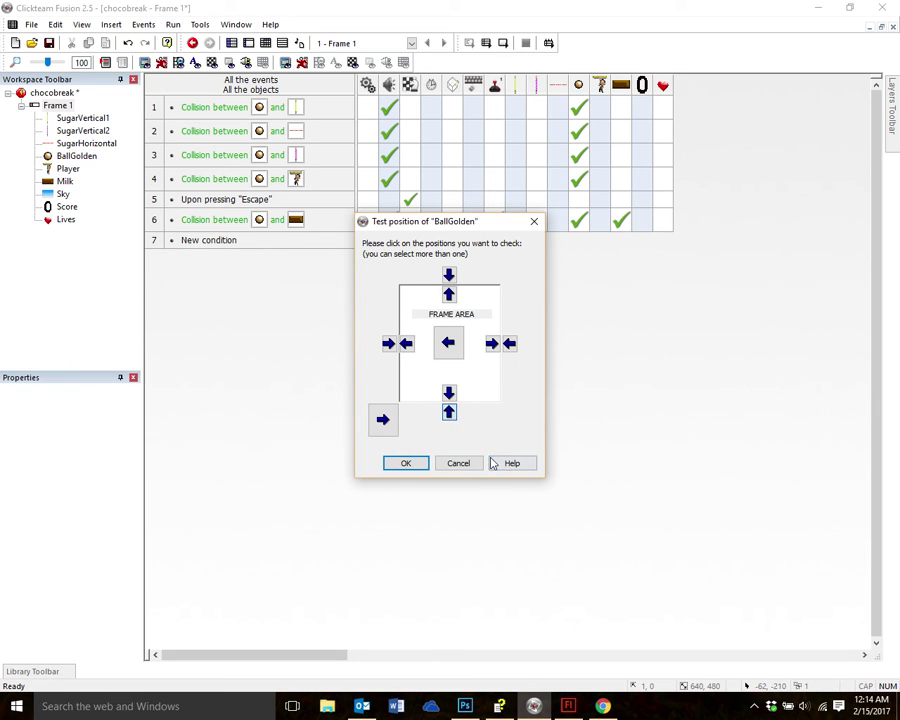
{"action": "left_click", "coordinate": [418, 467]}
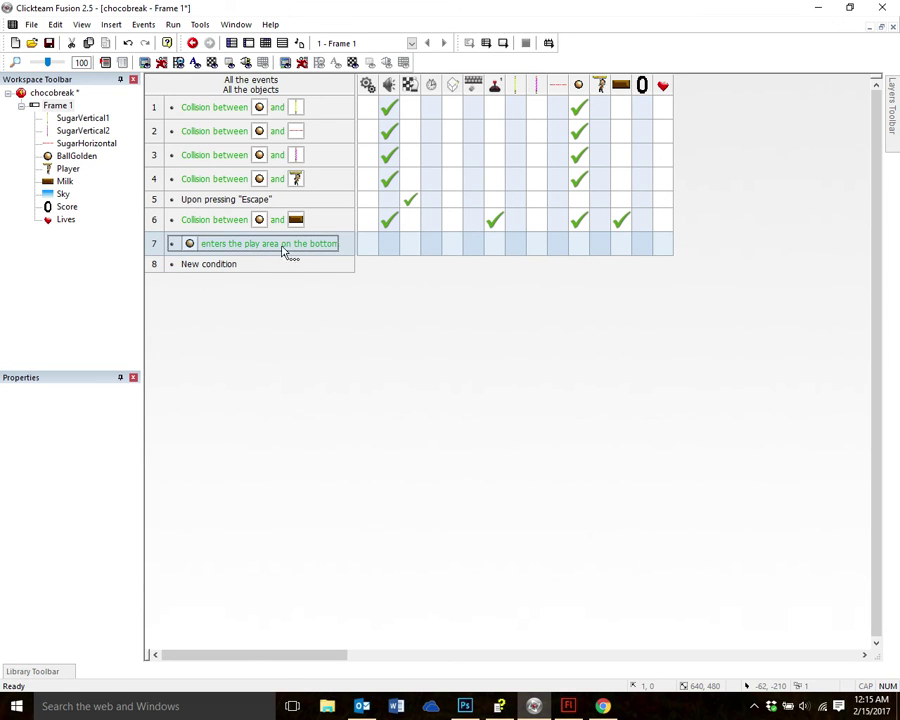
Subtract 1 from Player 1's number of lives in the event where BallGolden enters the play area on the bottom
{"action": "left_click", "coordinate": [494, 248]}
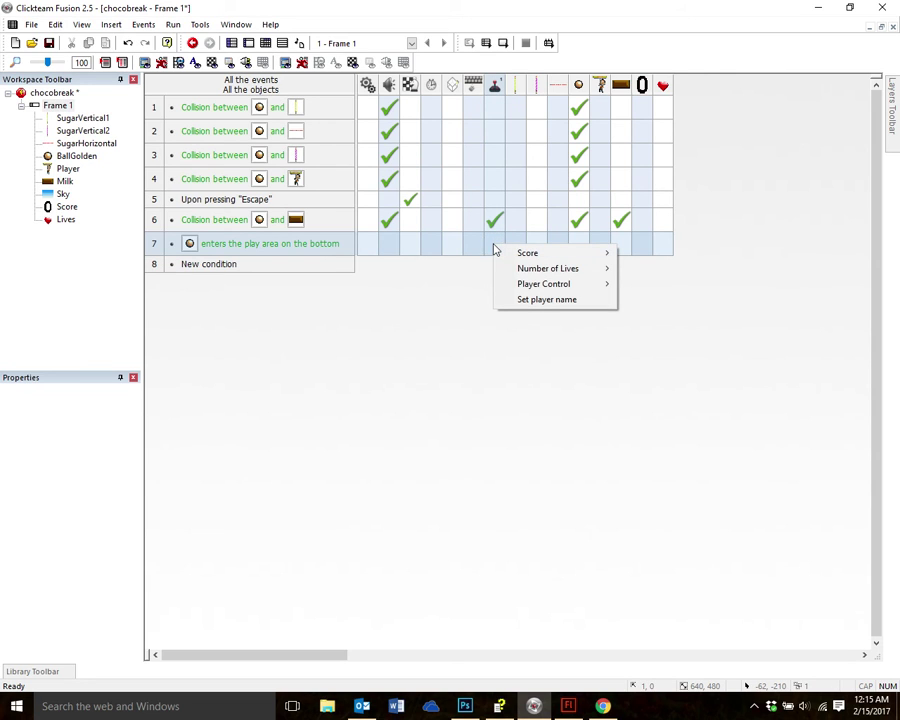
{"action": "mouse_move", "coordinate": [555, 268]}
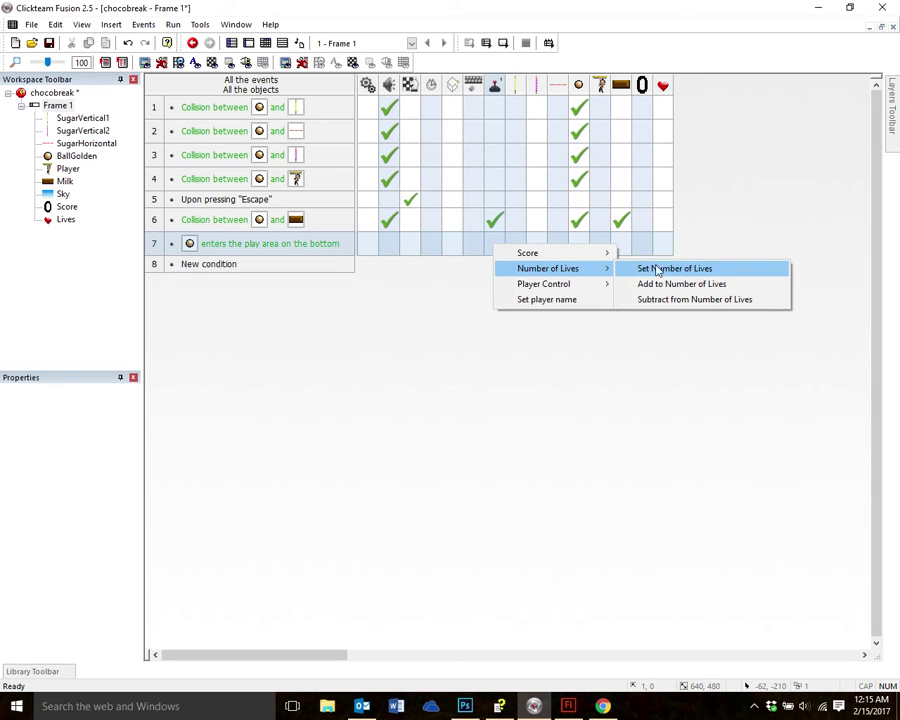
{"action": "left_click", "coordinate": [717, 301]}
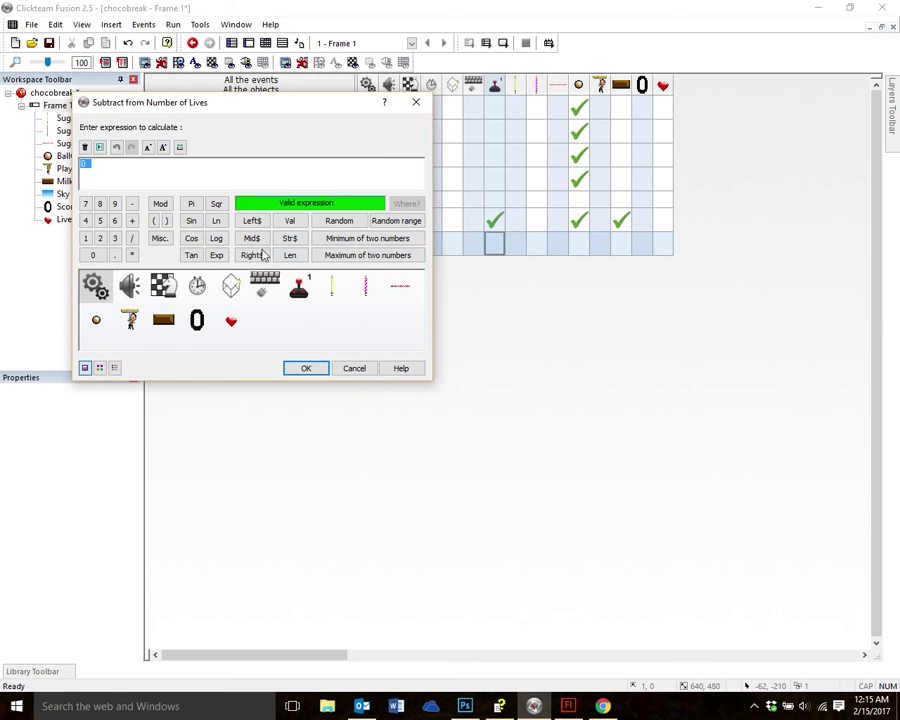
{"action": "left_click", "coordinate": [86, 238]}
{"action": "left_click", "coordinate": [307, 369]}
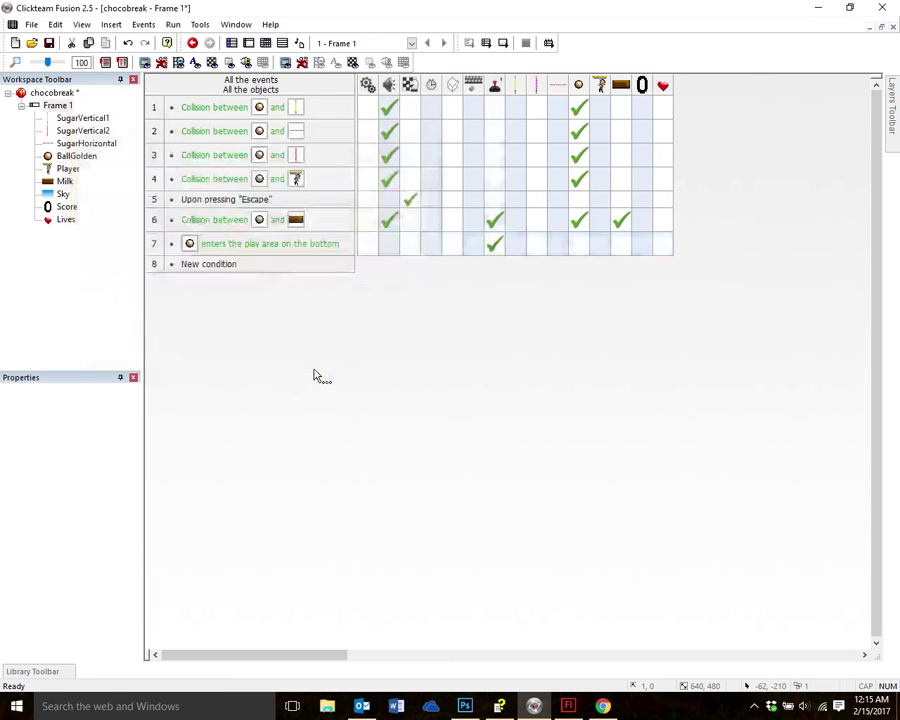
Run the frame and play with the paddle to test the scoring and the loss of lives, then quit the game
{"action": "left_click", "coordinate": [503, 45]}
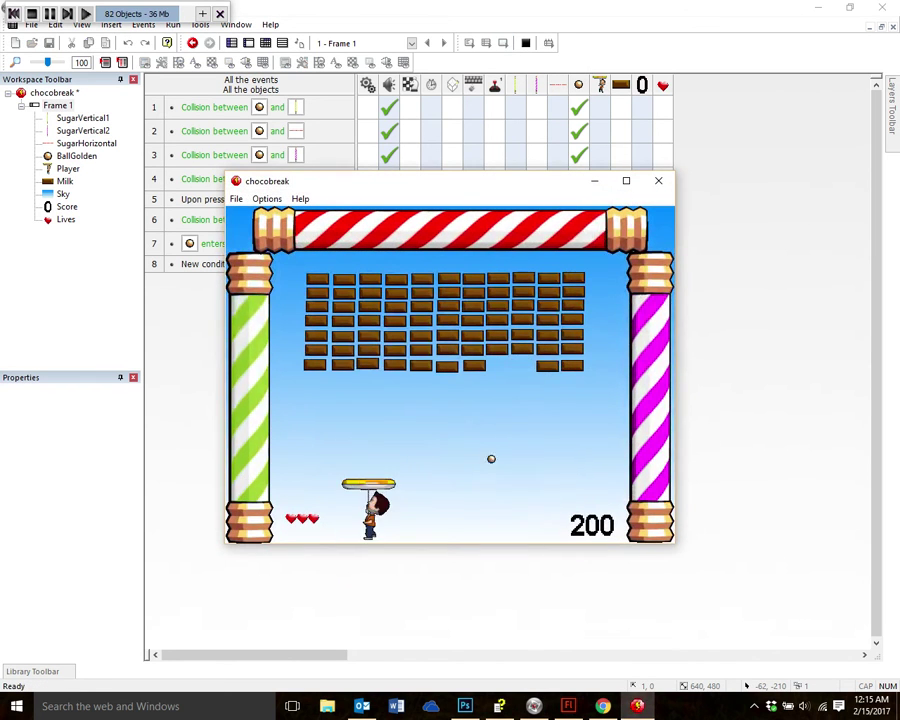
{"action": "key", "text": "Left"}
{"action": "key", "text": "Right"}
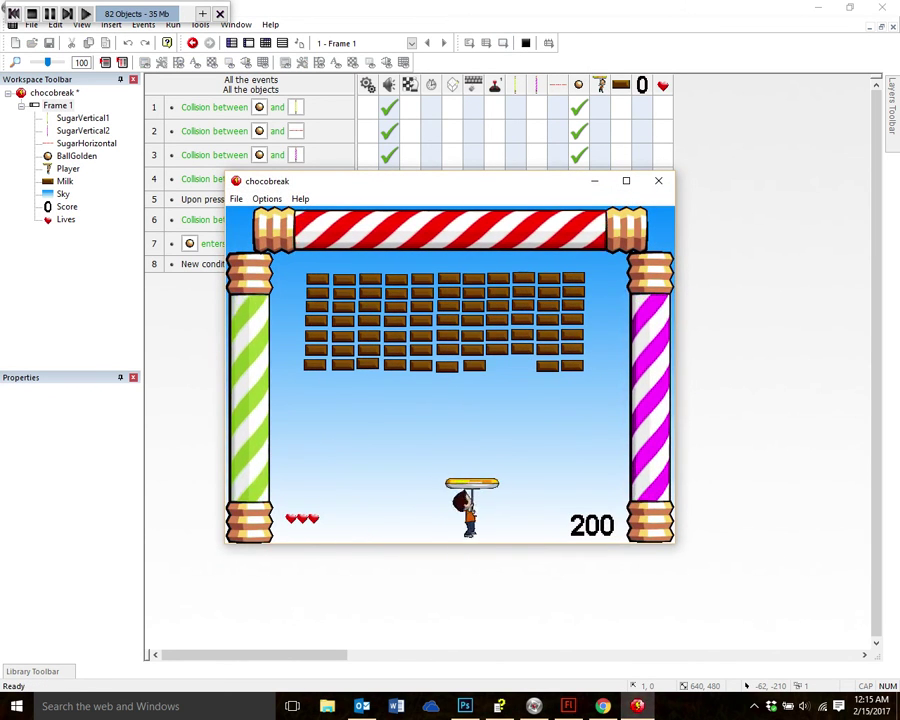
{"action": "key", "text": "Left"}
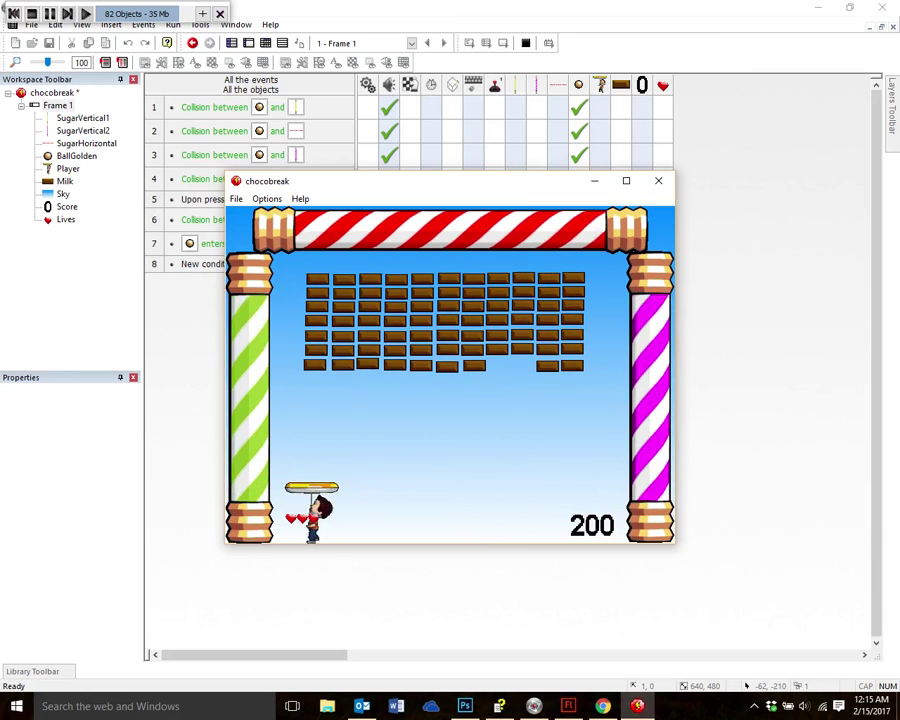
{"action": "key", "text": "Right"}
{"action": "key", "text": "Left"}
{"action": "key", "text": "Right"}
{"action": "key", "text": "Right"}
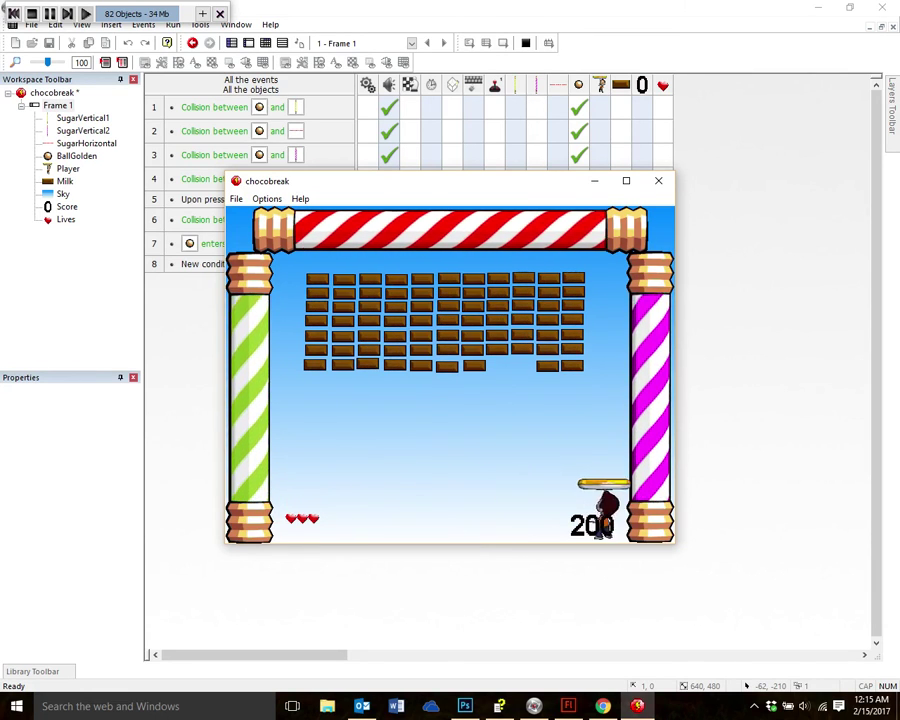
{"action": "key", "text": "Left"}
{"action": "key", "text": "Left"}
{"action": "key", "text": "Right"}
{"action": "key", "text": "Left"}
{"action": "key", "text": "Right"}
{"action": "key", "text": "Right"}
{"action": "key", "text": "Left"}
{"action": "key", "text": "Right"}
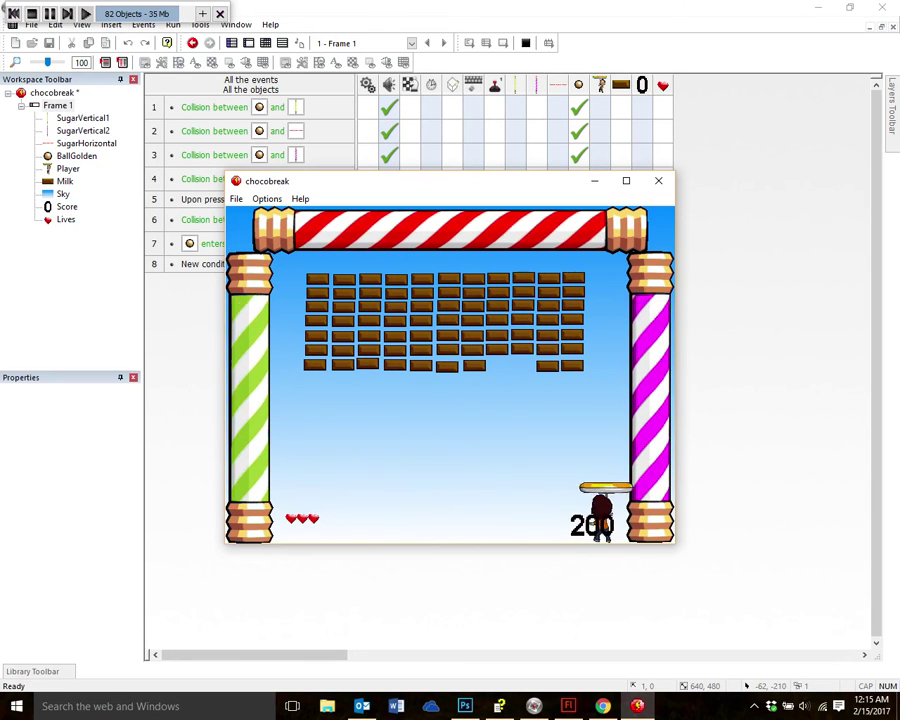
{"action": "key", "text": "Left"}
{"action": "key", "text": "Right"}
{"action": "key", "text": "Escape"}
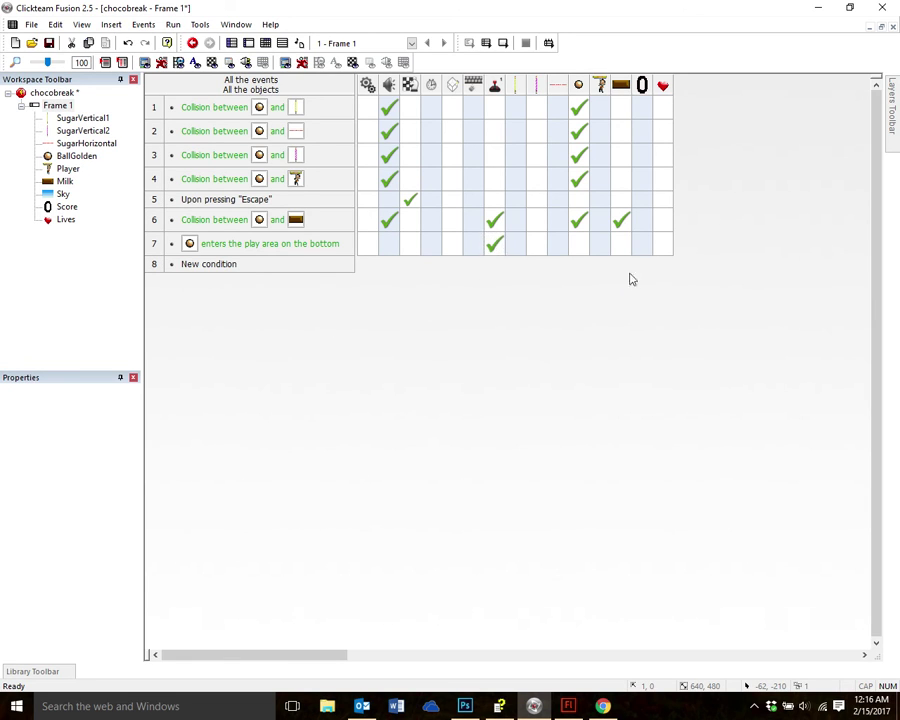
{"action": "right_click", "coordinate": [665, 250]}
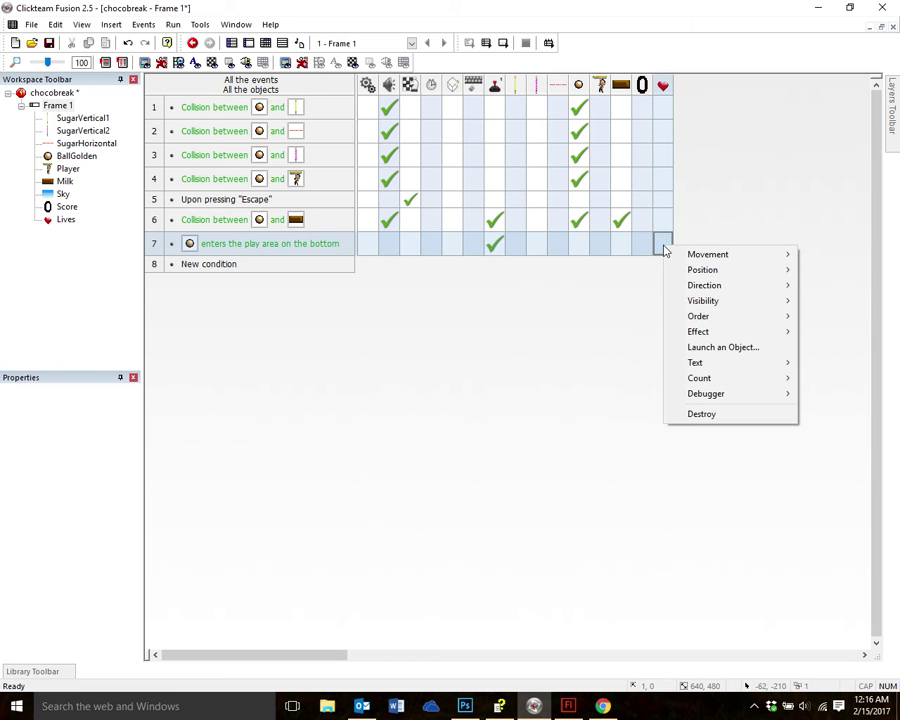
{"action": "left_click", "coordinate": [605, 275]}
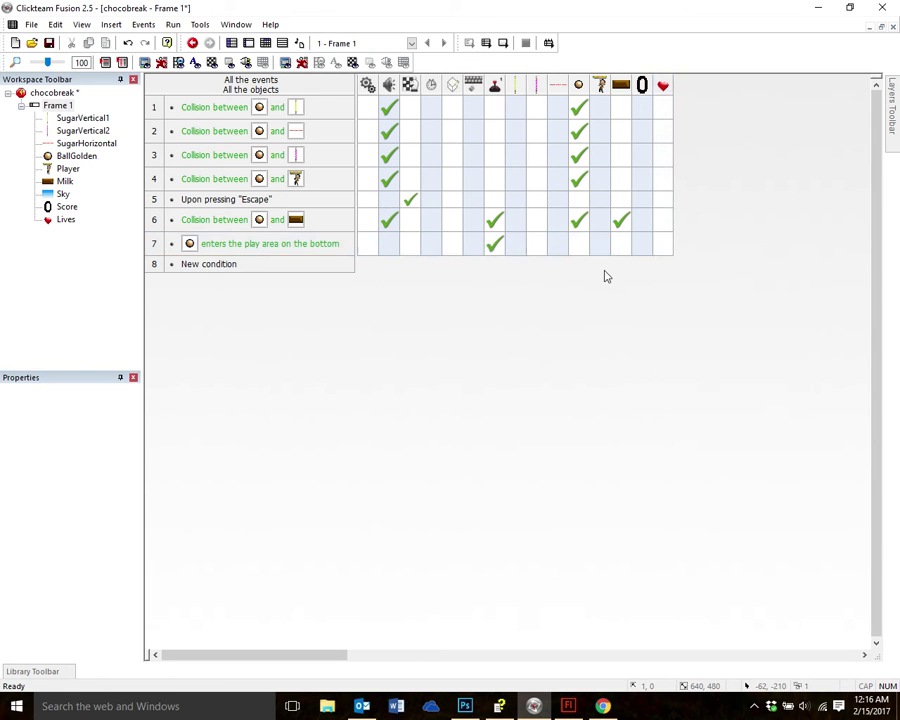
{"action": "mouse_move", "coordinate": [490, 252]}
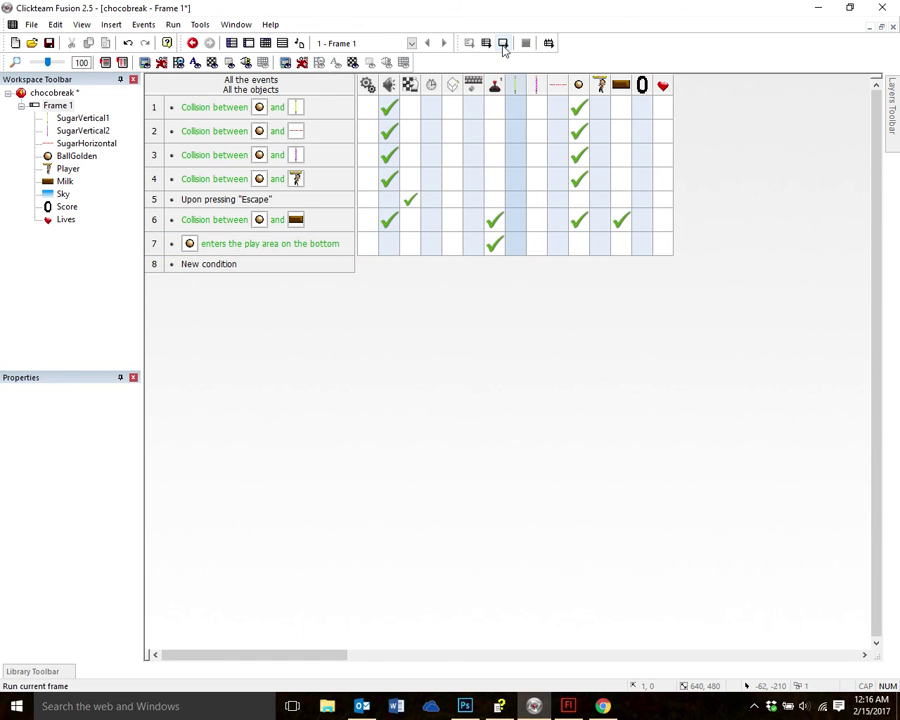
Run the current frame again to check the brick scoring and the lives display, and quit the game
{"action": "left_click", "coordinate": [503, 45]}
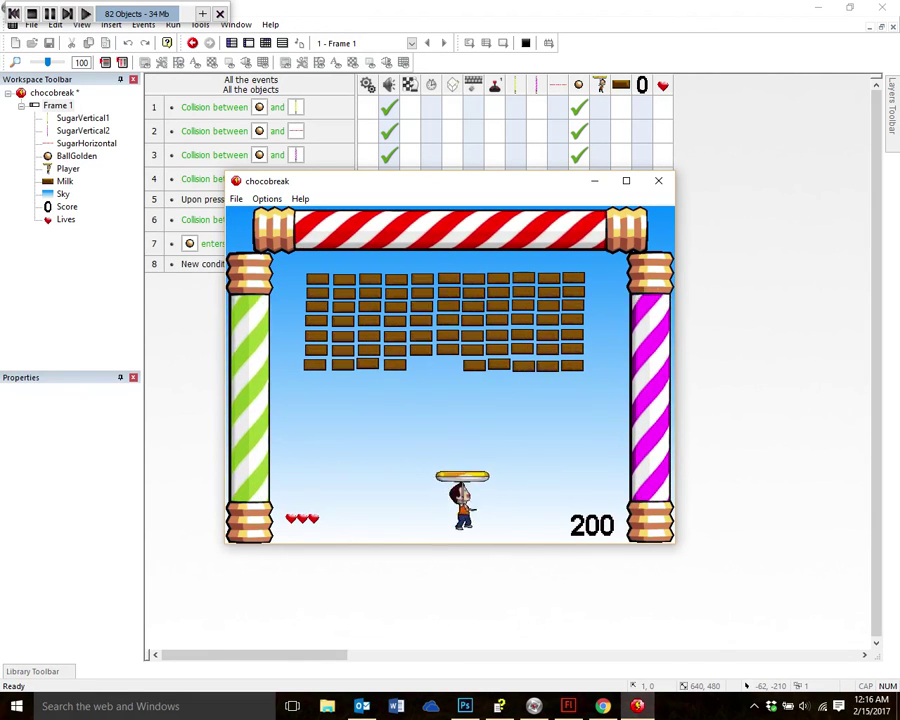
{"action": "key", "text": "Escape"}
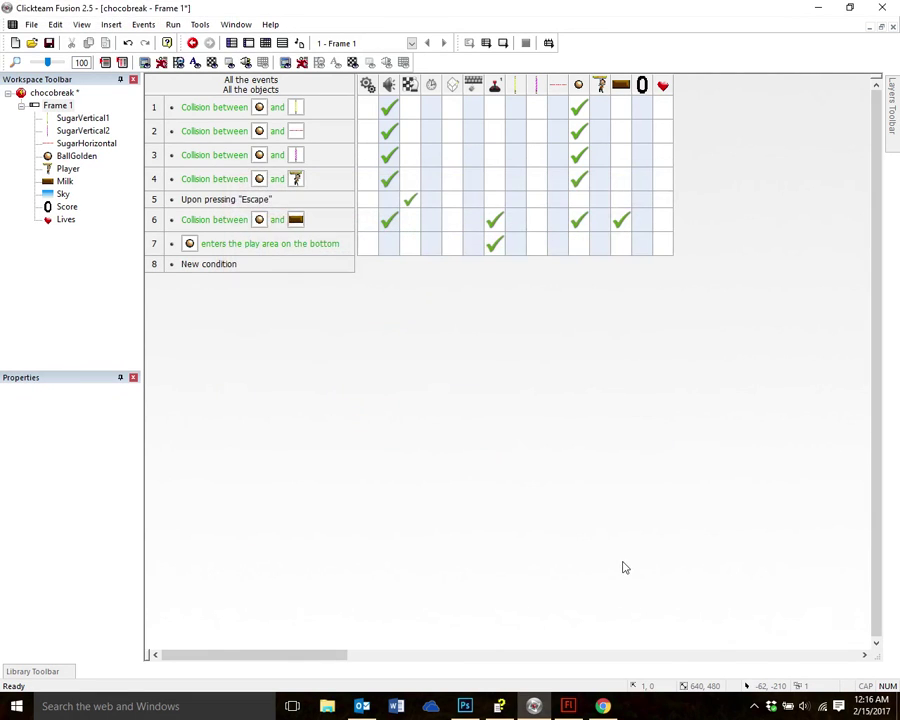
{"action": "left_click", "coordinate": [754, 706]}
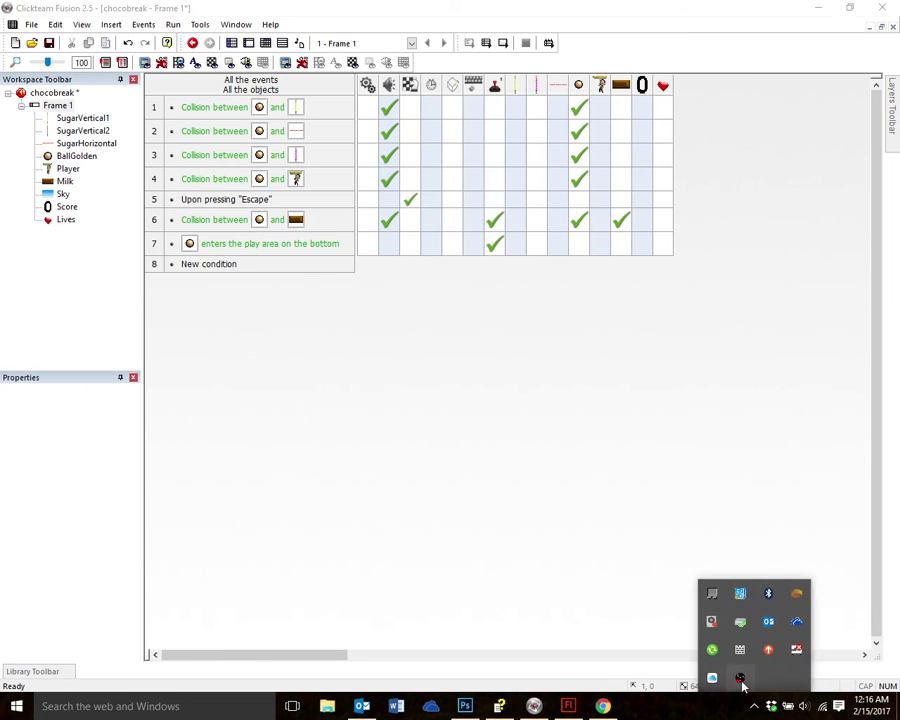
{"action": "left_click", "coordinate": [740, 679]}
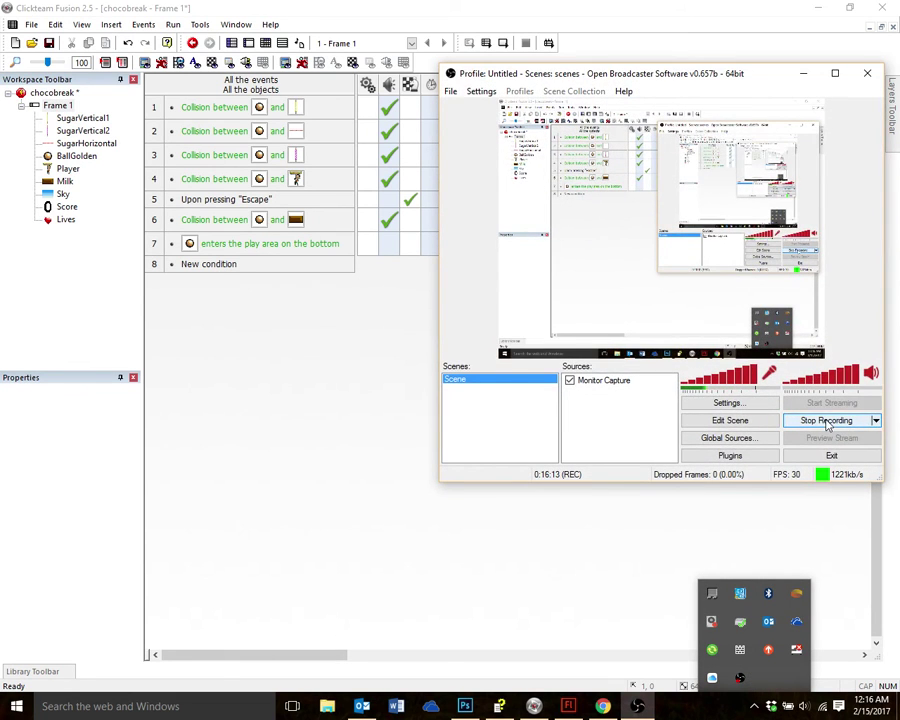